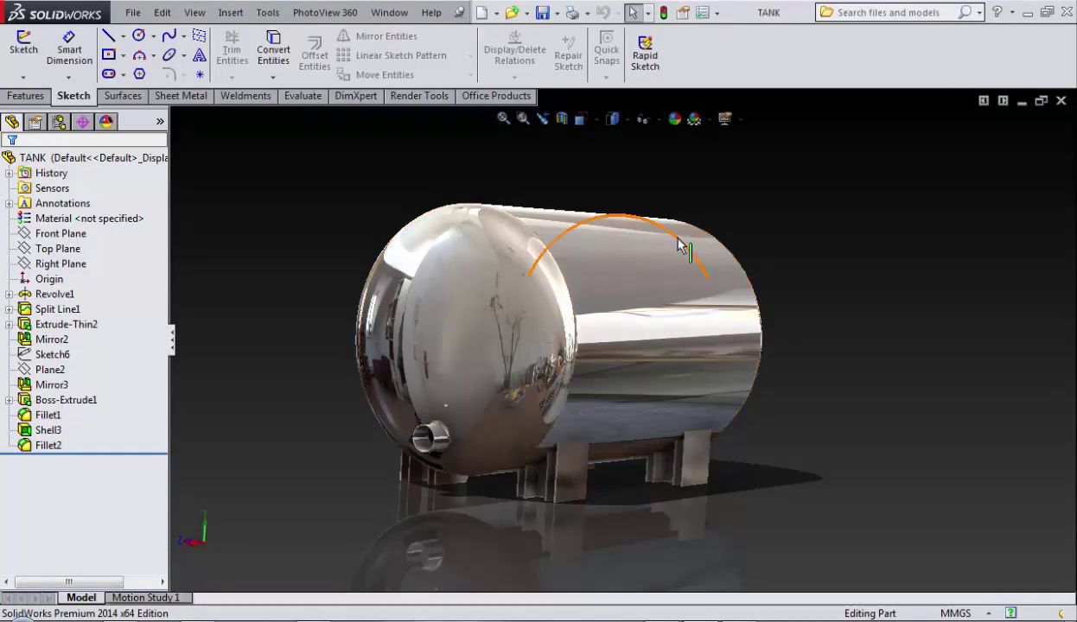
middle_click_drag(662, 212, 577, 255)
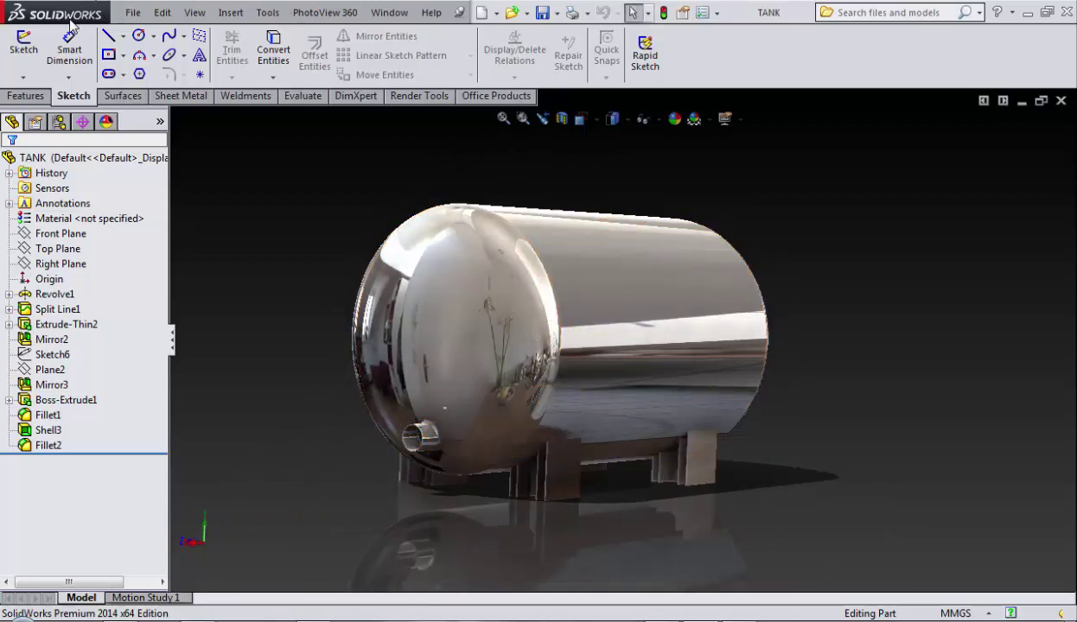
middle_click_drag(344, 246, 374, 407)
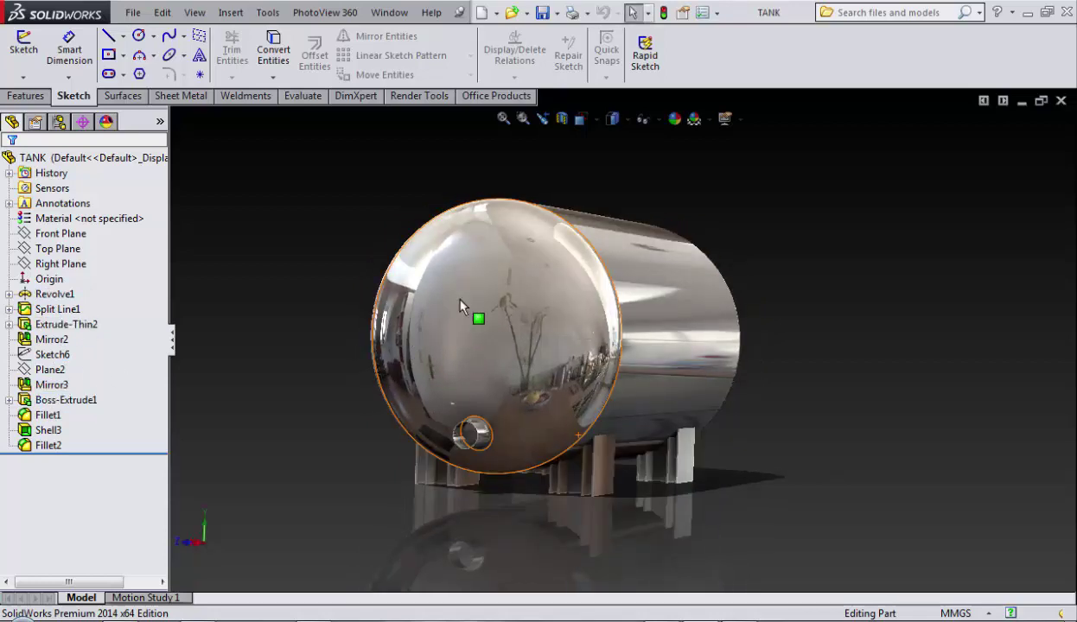
scroll(484, 428, "down", 3)
scroll(605, 411, "up", 2)
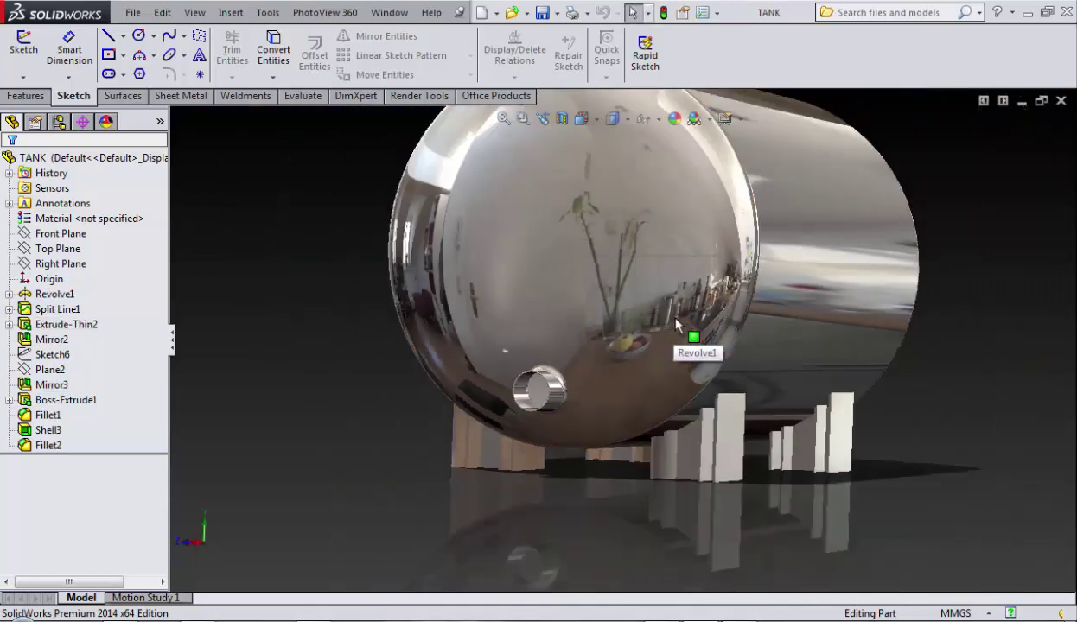
scroll(677, 325, "up", 2)
middle_click_drag(677, 325, 683, 257)
middle_click_drag(902, 228, 915, 216)
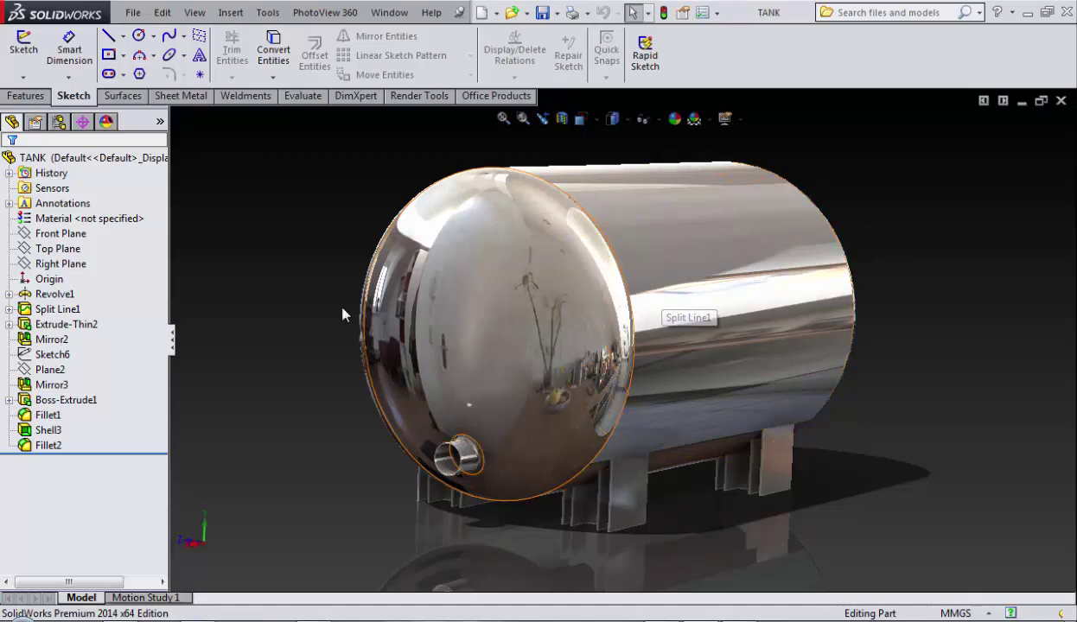
Step: Open Save As for TANK, browse the format list and keep Part (*.prt;*.sldprt)
left_click(133, 13)
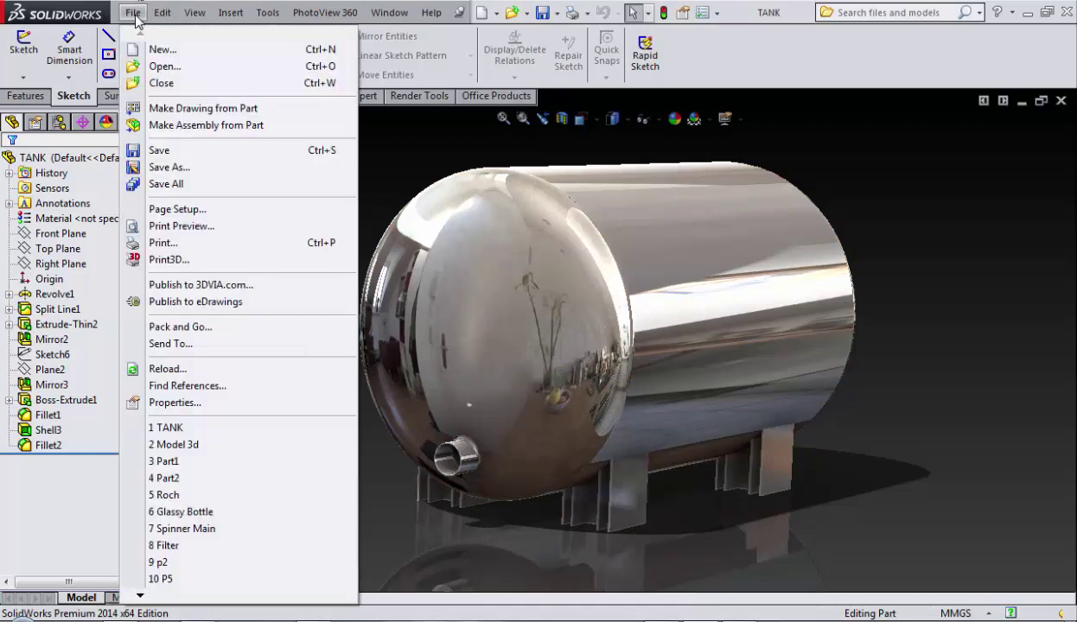
left_click(182, 167)
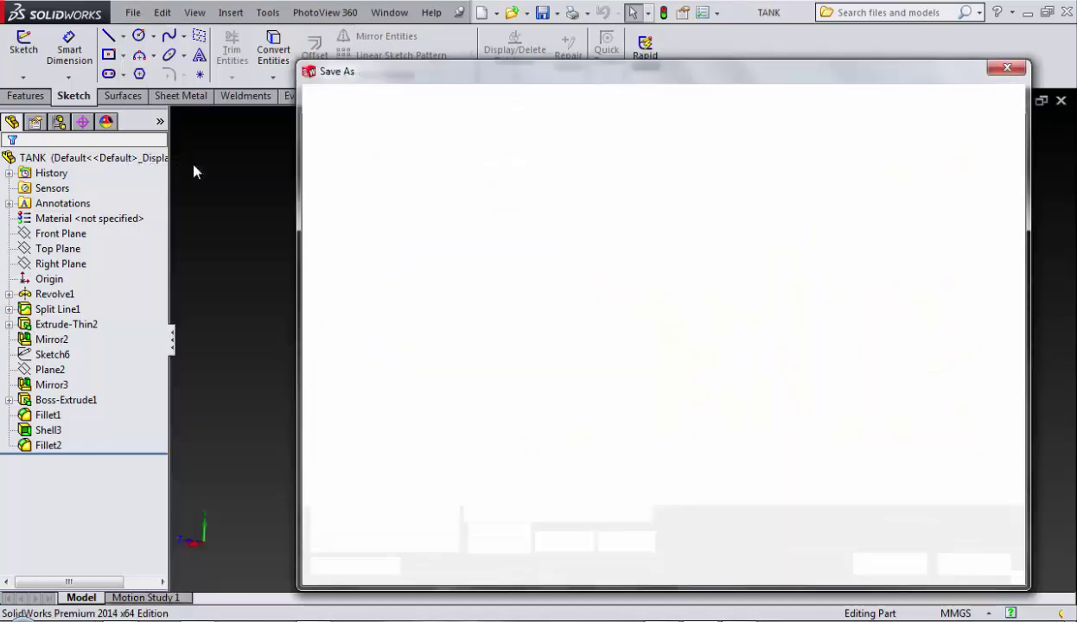
left_click(551, 462)
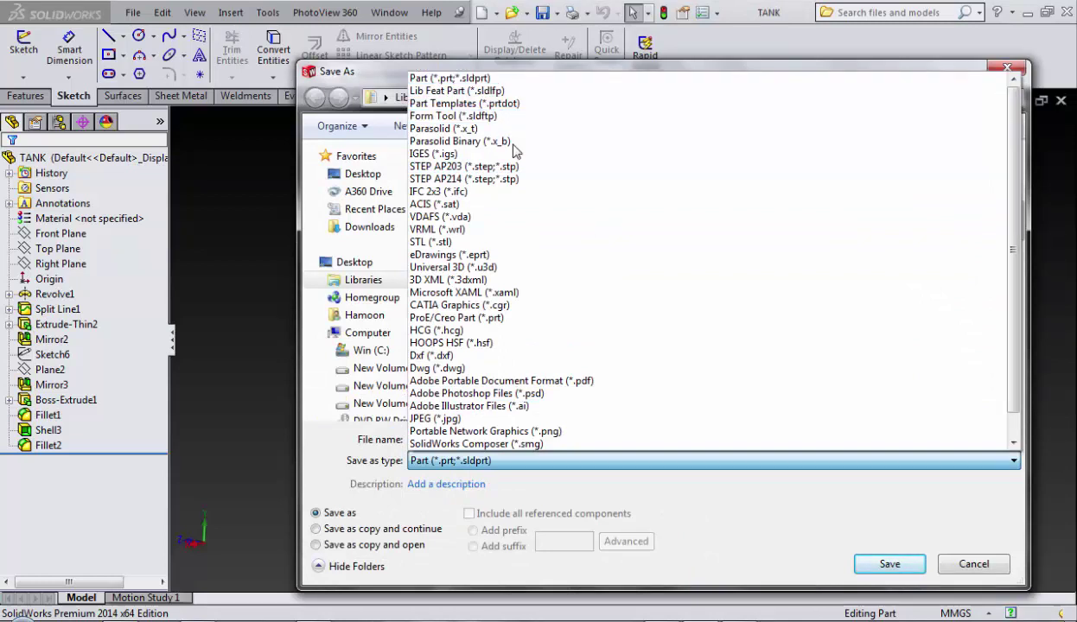
scroll(605, 363, "down", 2)
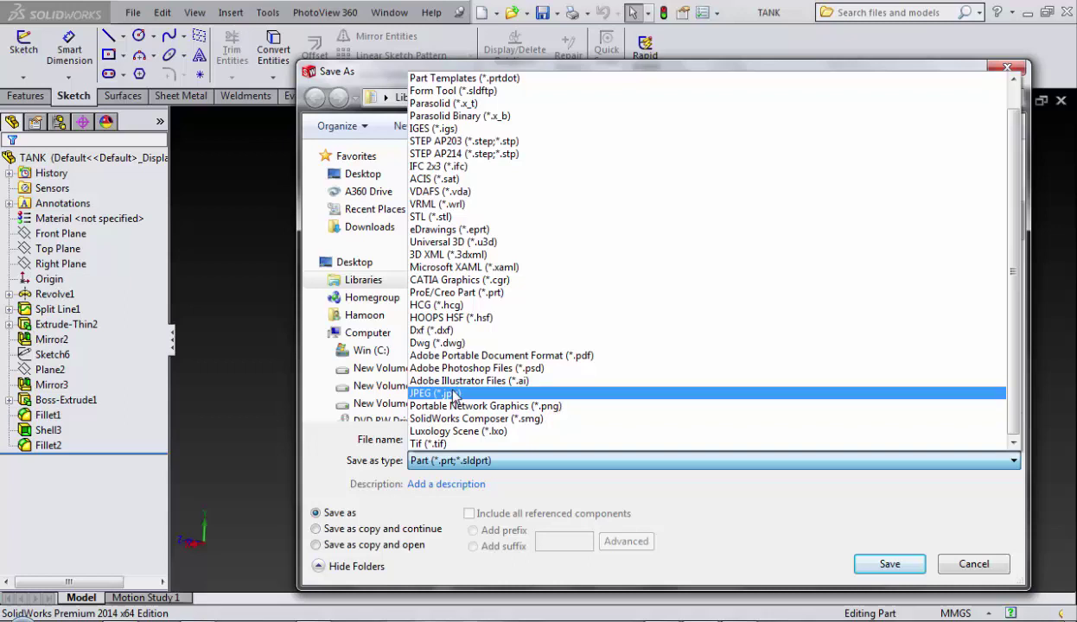
scroll(542, 376, "up", 1)
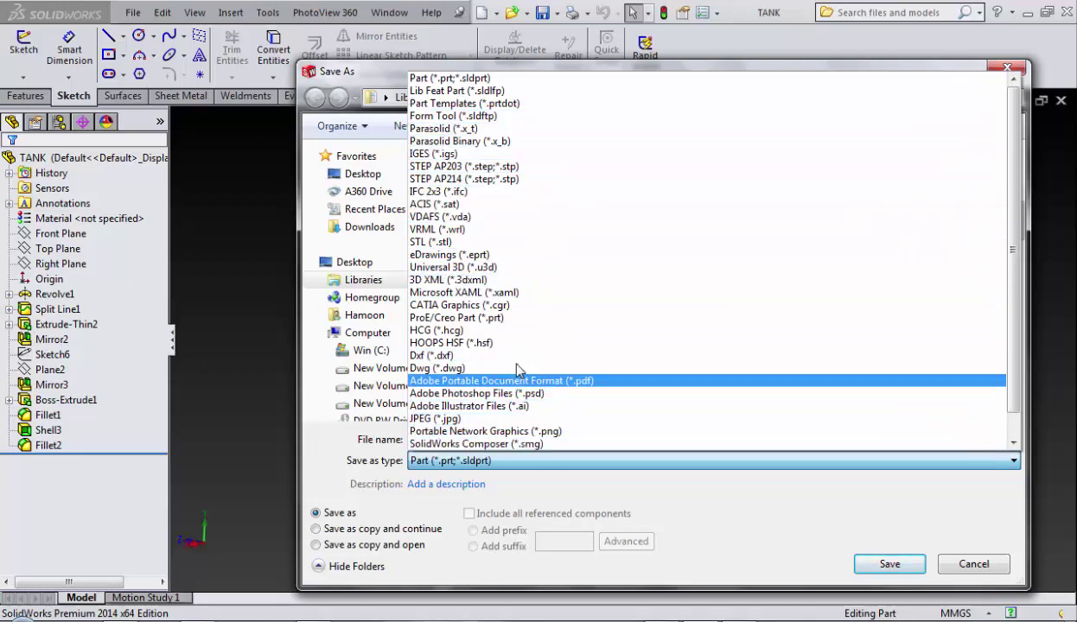
scroll(517, 370, "down", 1)
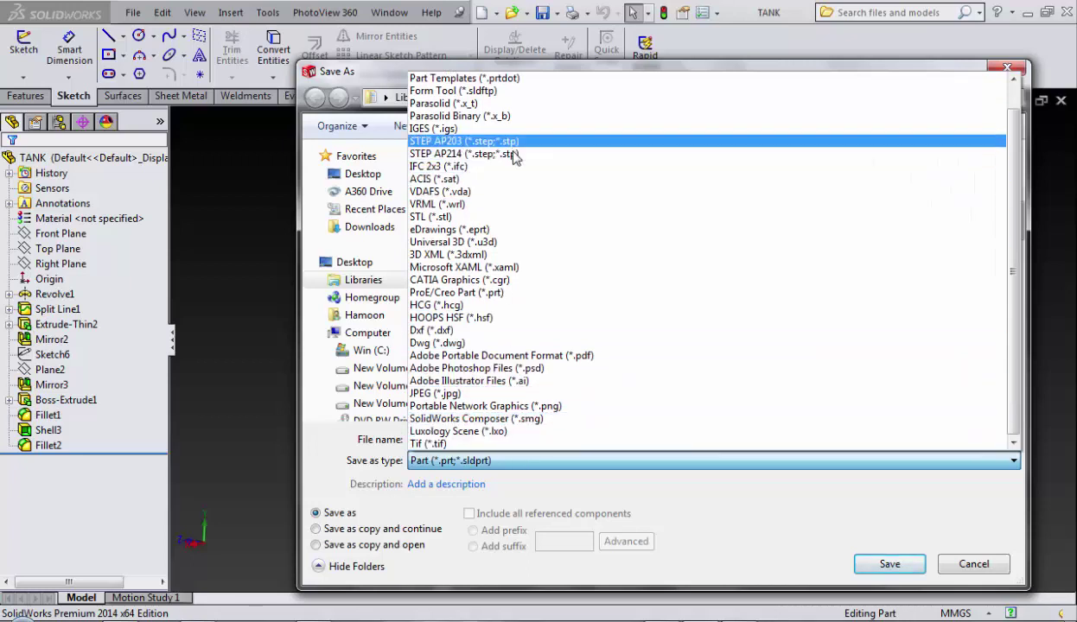
scroll(518, 160, "up", 1)
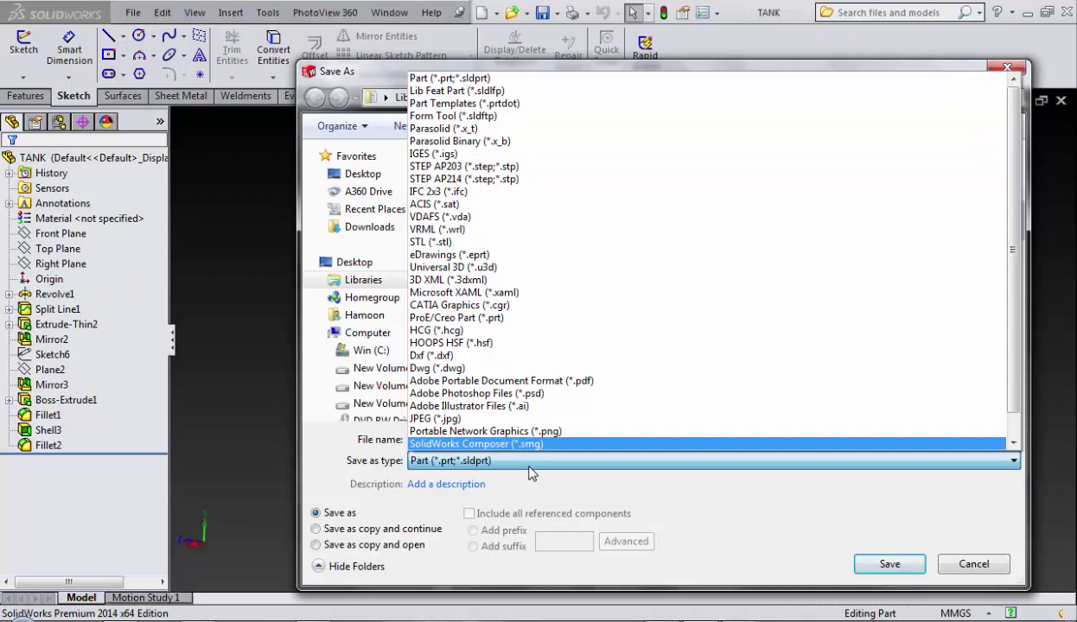
left_click(363, 482)
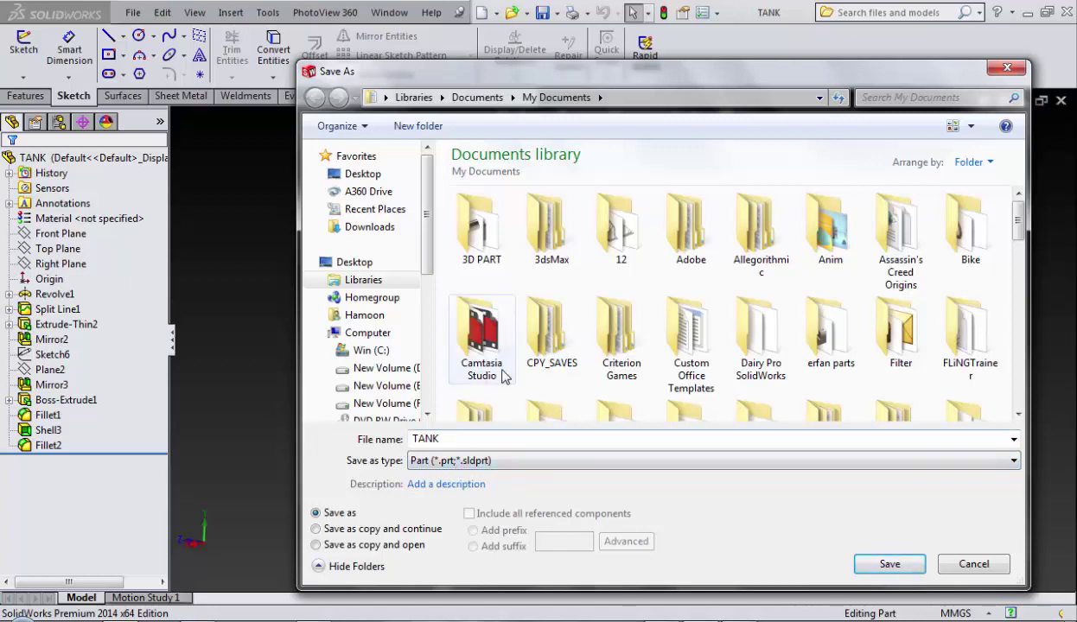
Step: Save TANK as a Part file in the Desktop folder
left_click(368, 174)
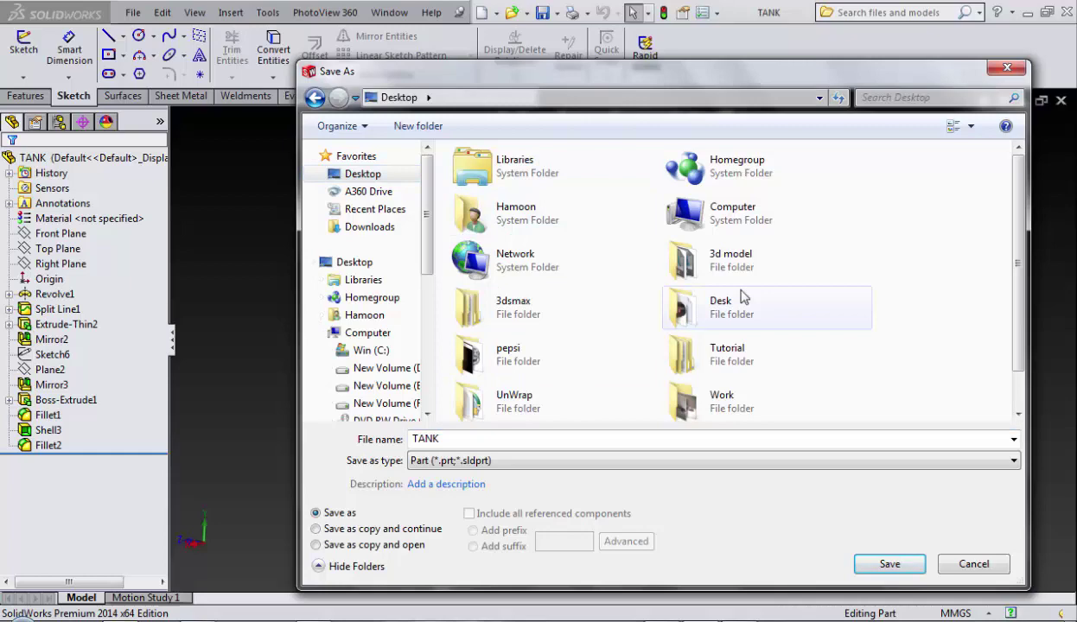
left_click(890, 563)
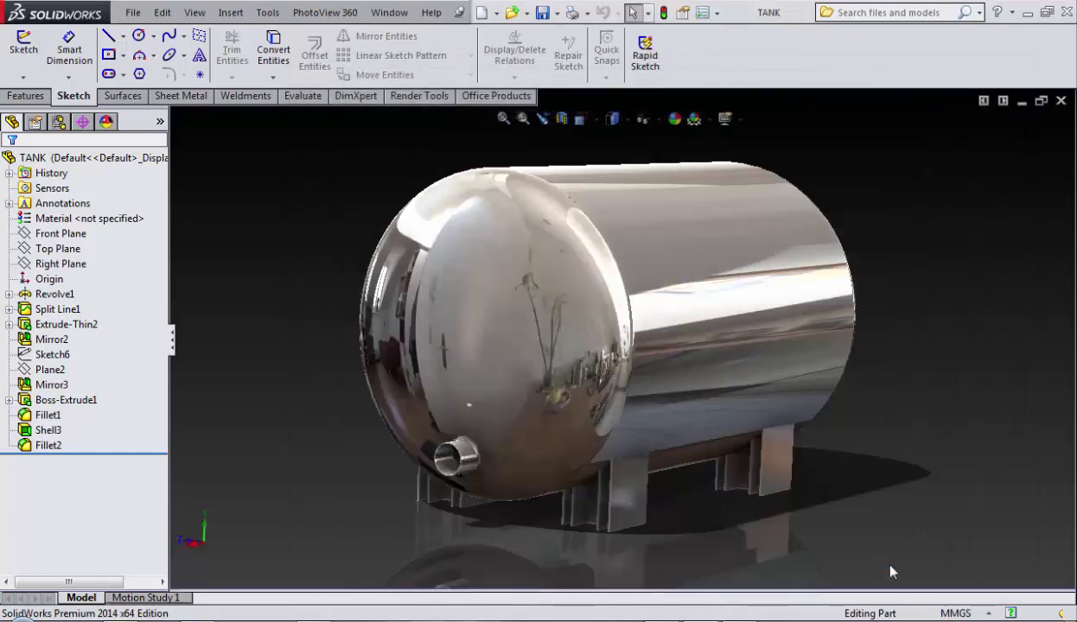
Step: Minimize SolidWorks and switch to the empty Untitled 3ds Max 2017 scene
left_click(1027, 12)
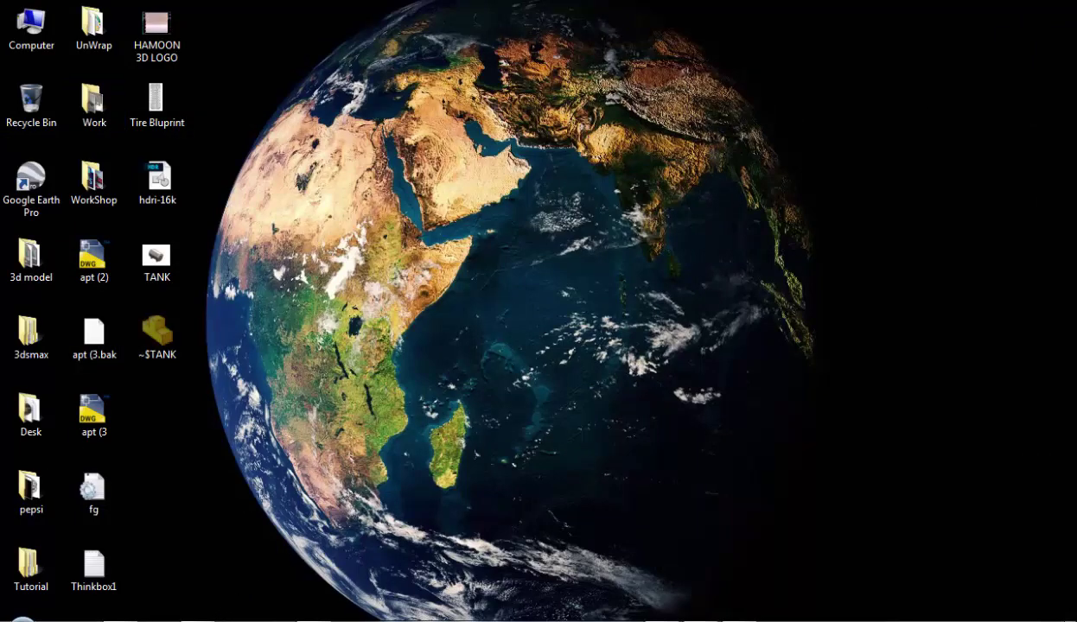
key("alt+Tab")
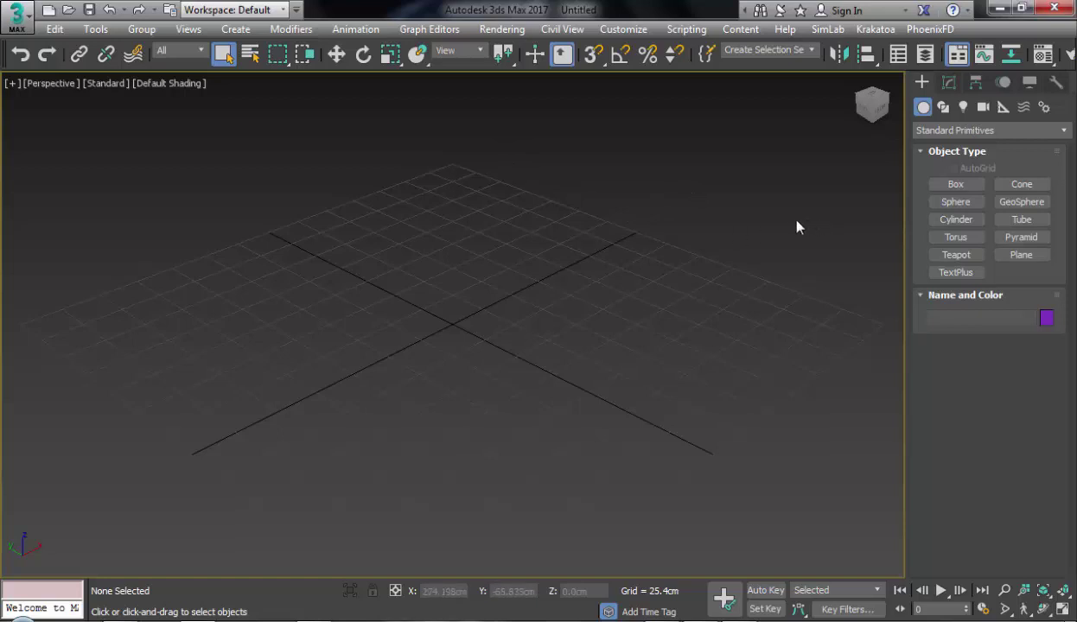
Step: Import the TANK part from the Desktop through the application menu's Import command
left_click(12, 17)
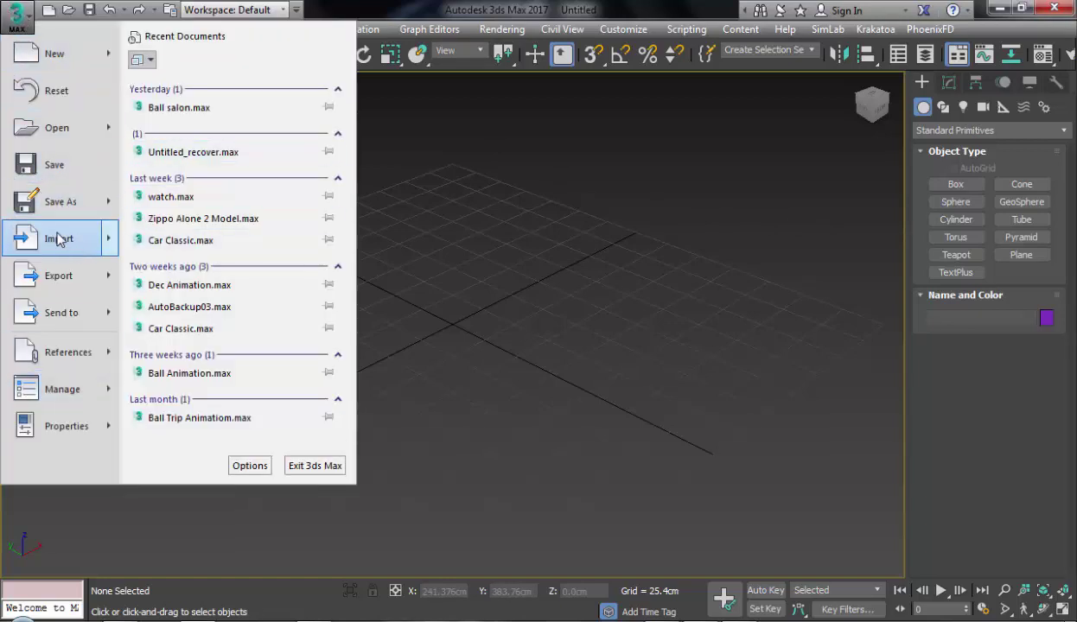
mouse_move(57, 239)
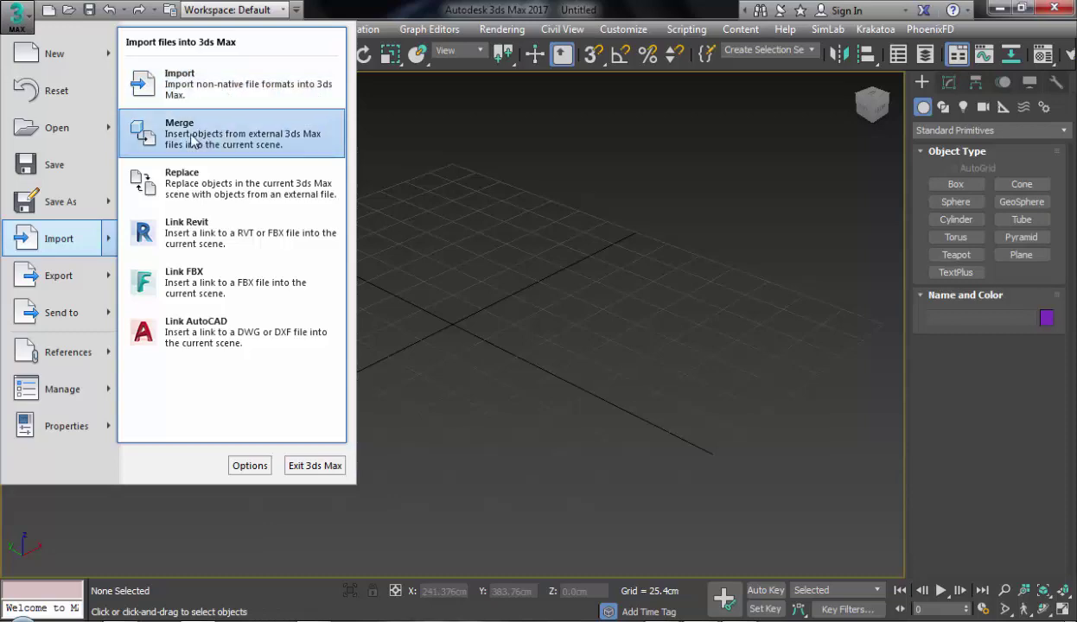
left_click(173, 80)
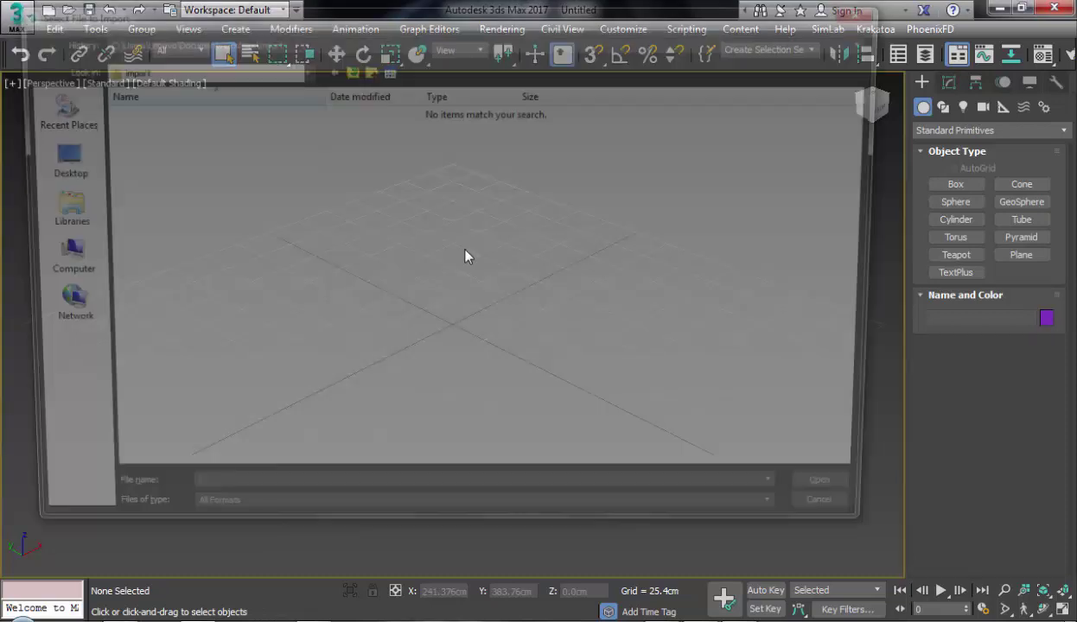
left_click(56, 173)
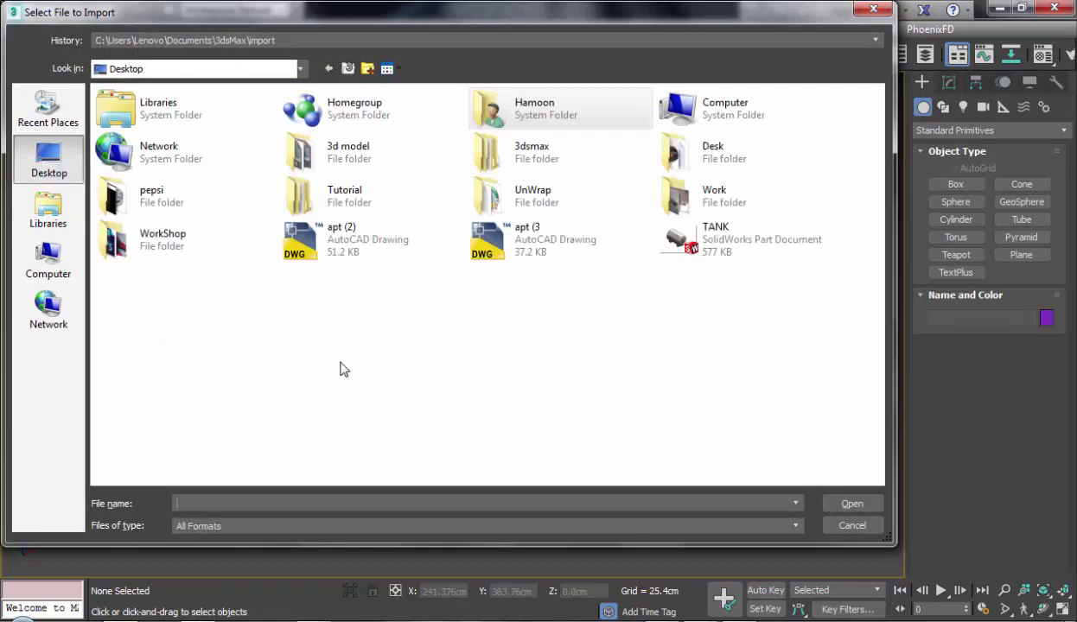
double_click(692, 242)
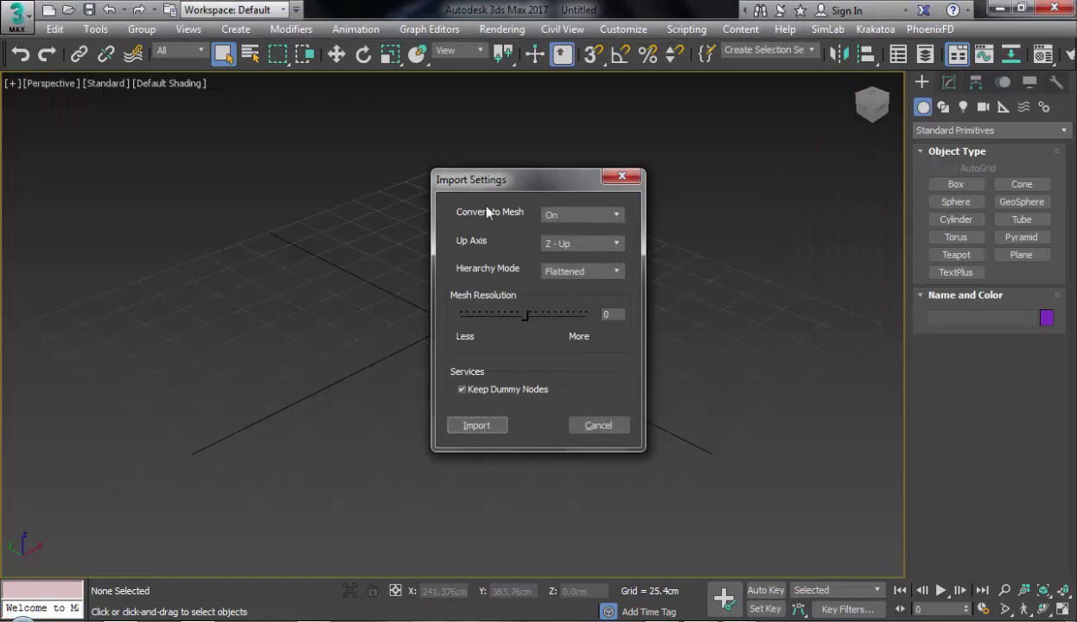
left_click_drag(497, 183, 436, 193)
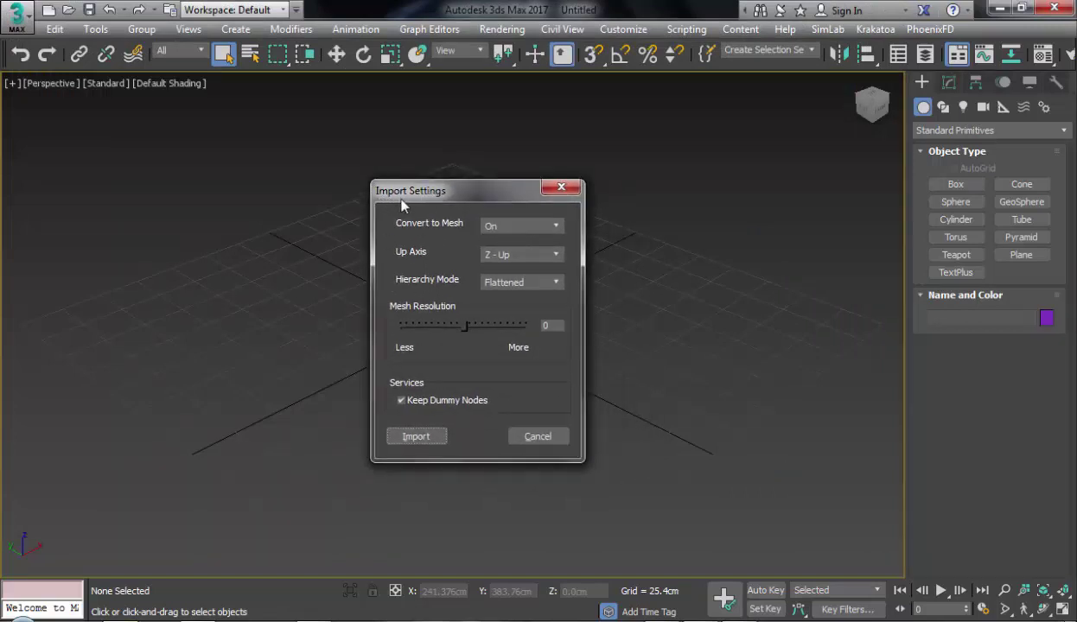
left_click(515, 227)
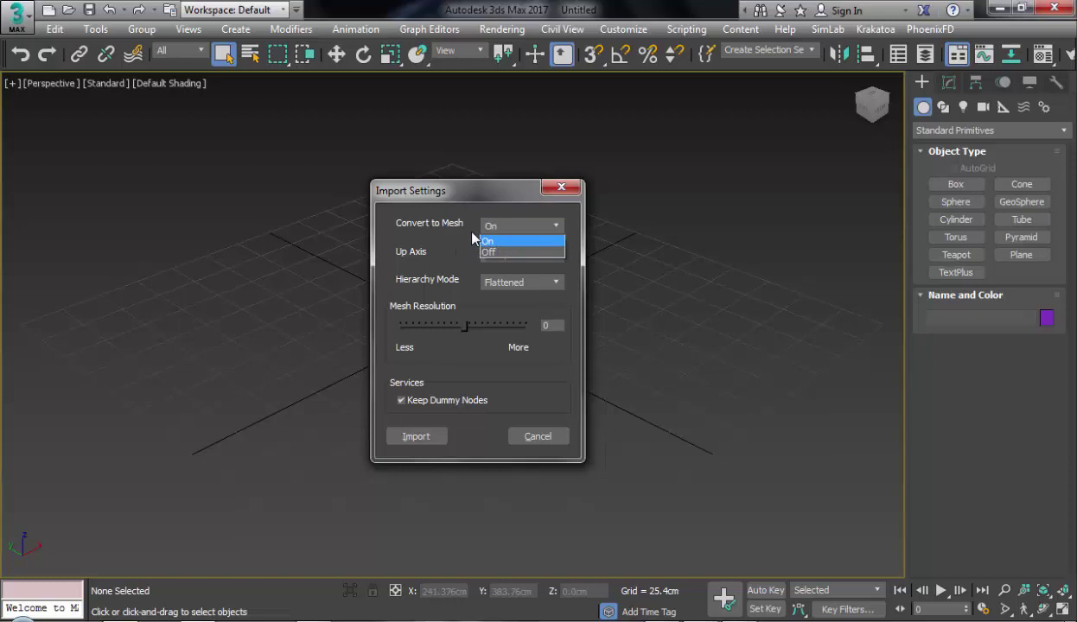
left_click(439, 223)
left_click(510, 228)
left_click(510, 227)
left_click(499, 255)
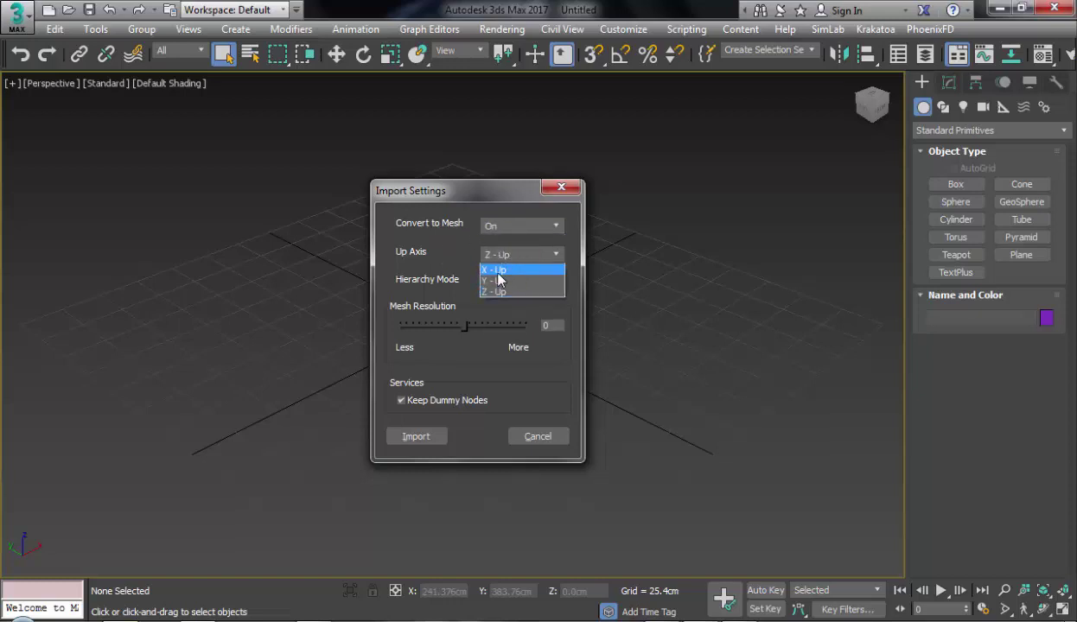
left_click(433, 242)
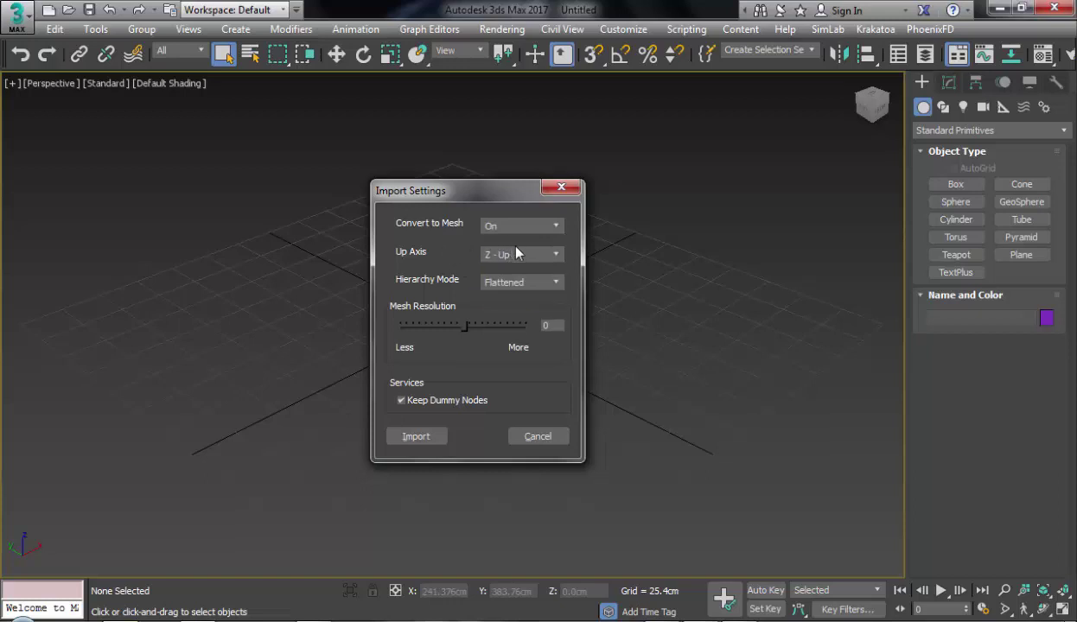
left_click(484, 253)
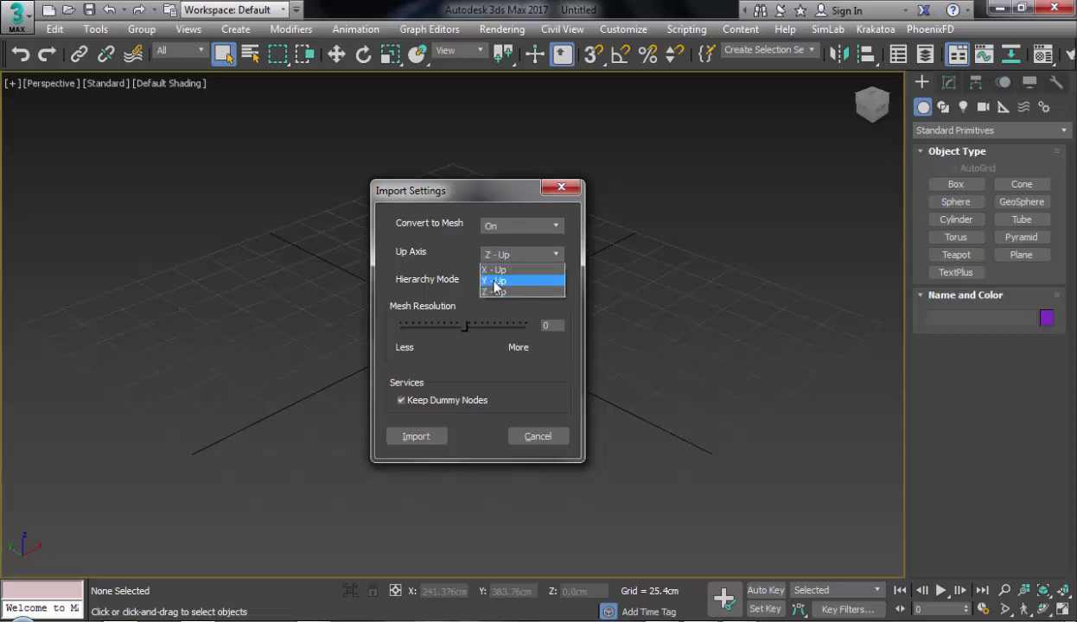
left_click(441, 273)
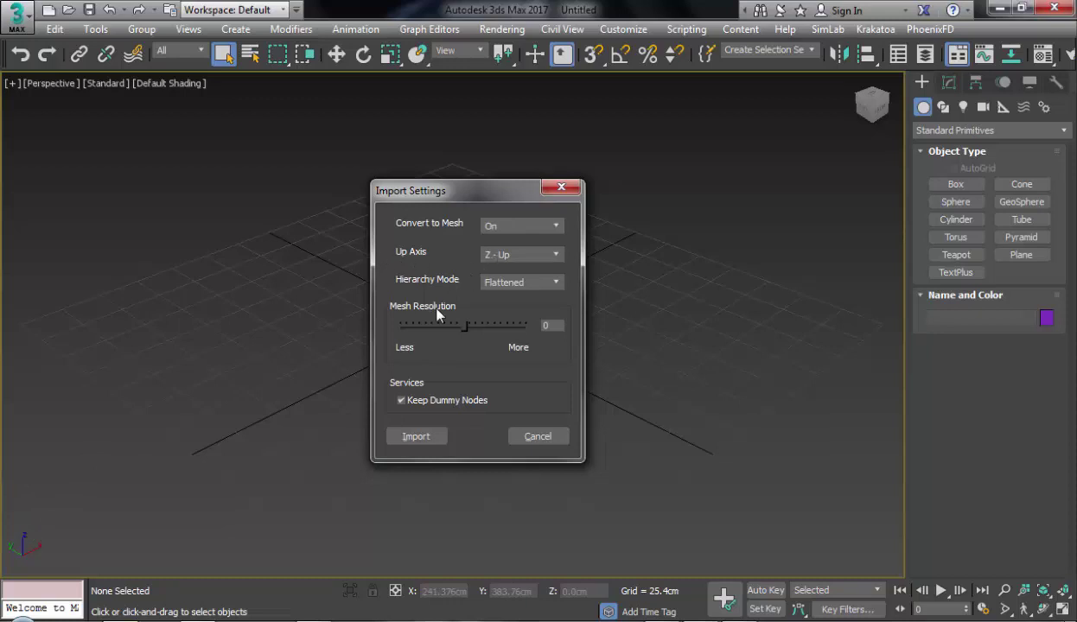
left_click(538, 287)
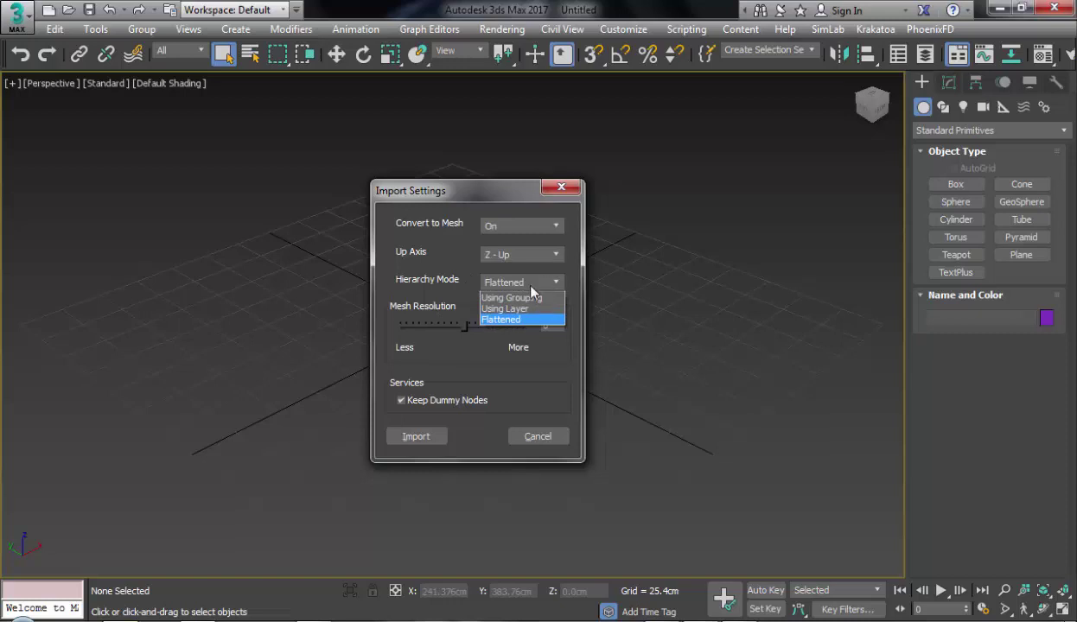
left_click(531, 286)
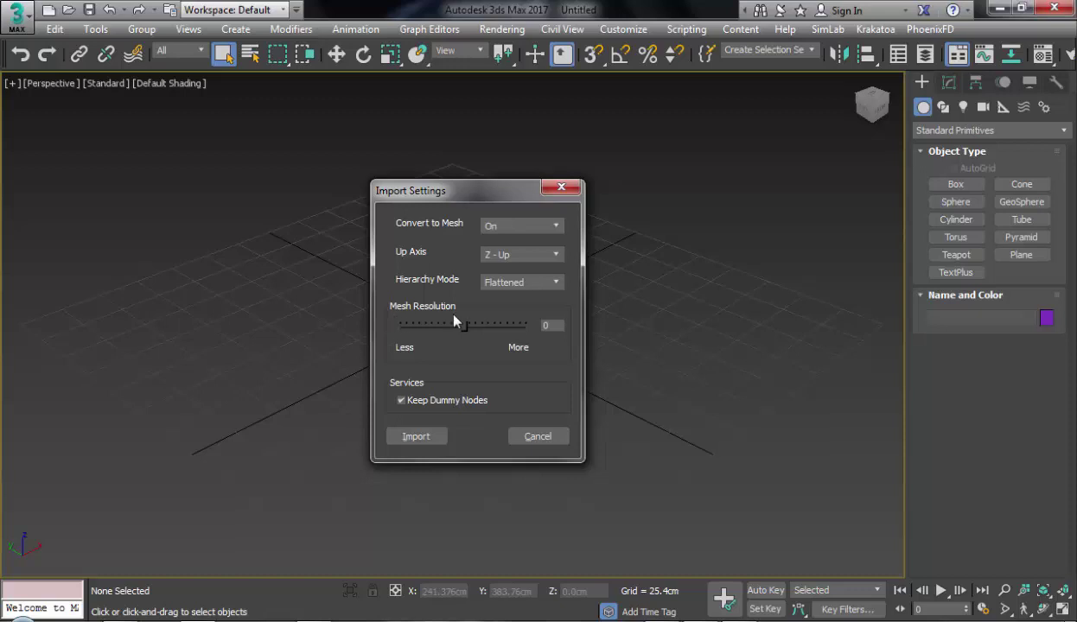
Step: Set mesh resolution to 6, keep Convert to Mesh, Z-Up and Flattened, and import
left_click_drag(463, 331, 407, 345)
left_click_drag(411, 327, 461, 338)
left_click_drag(456, 331, 497, 343)
left_click(416, 436)
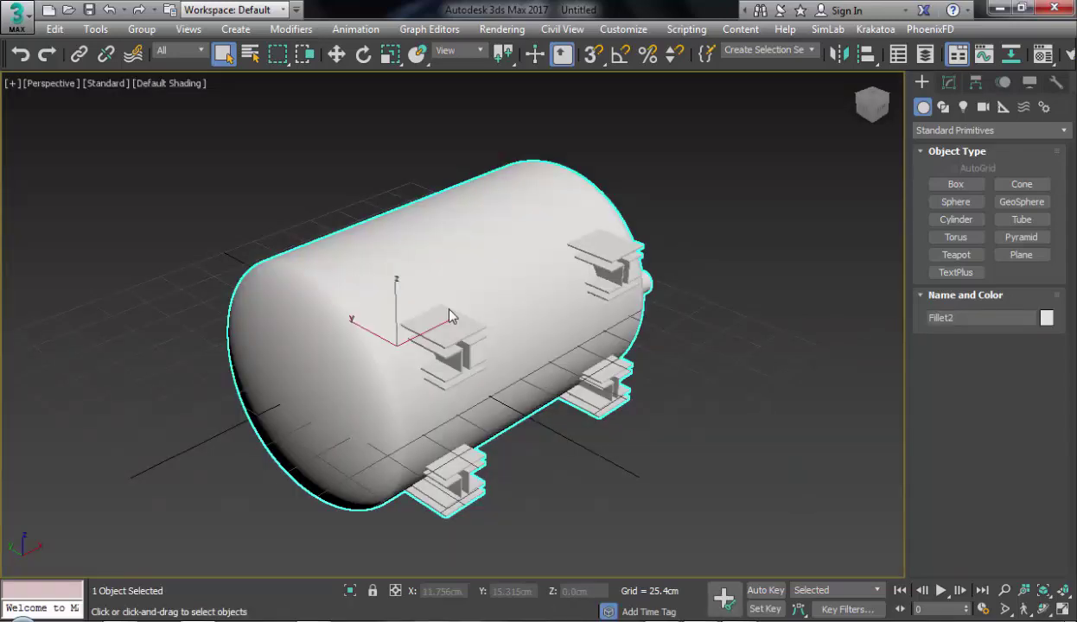
Step: Orbit the Perspective view around the imported Fillet2 tank until its nozzle end faces you
middle_click_drag(674, 242, 439, 164, "alt")
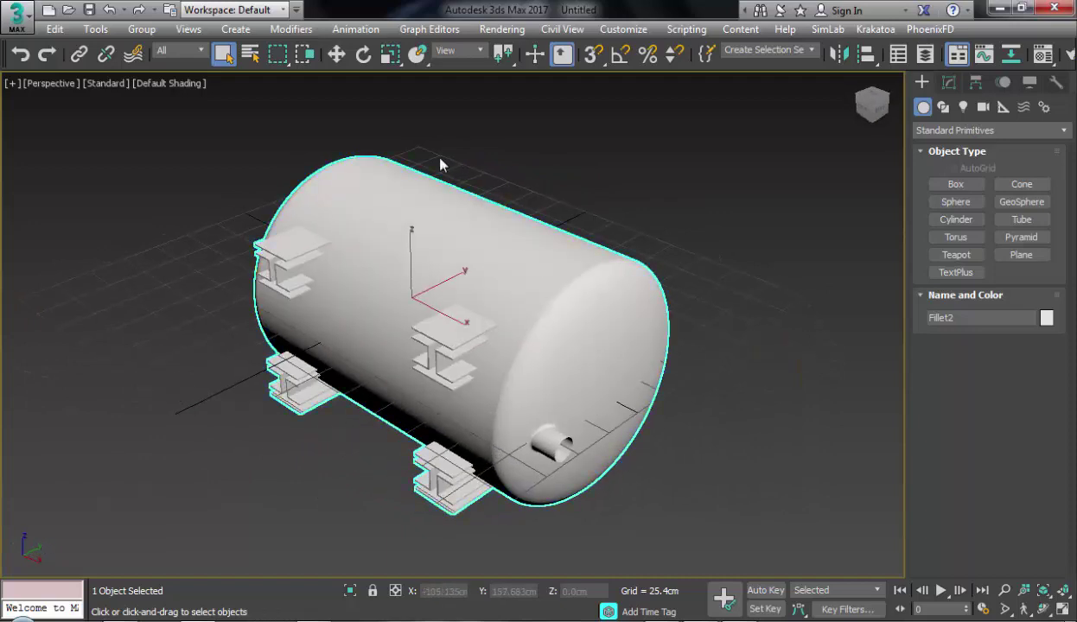
middle_click_drag(396, 81, 435, 271, "alt")
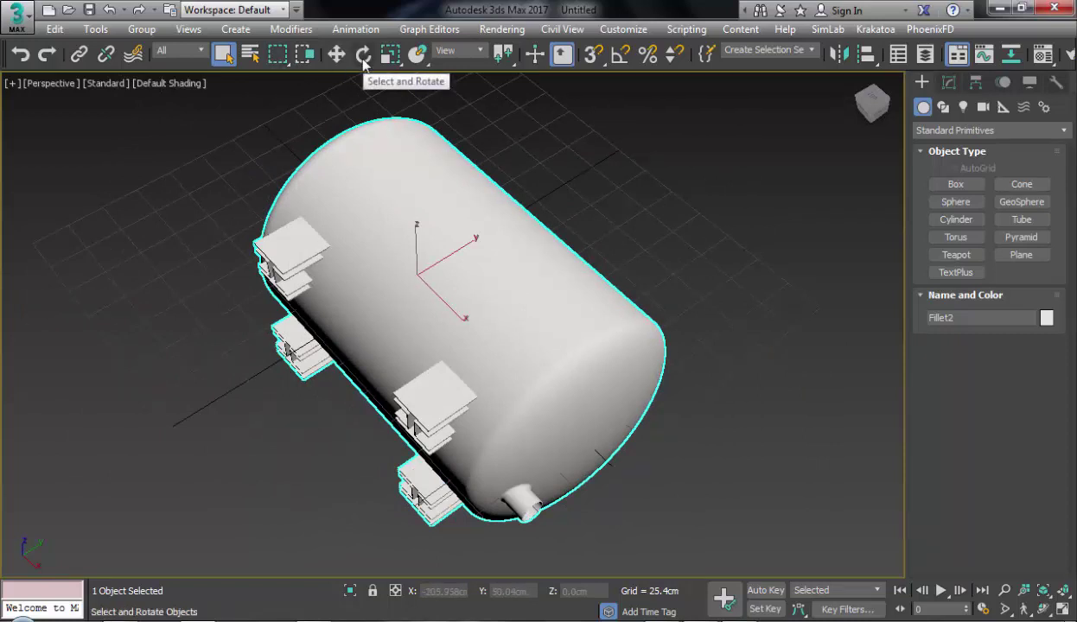
Step: Rotate the tank 100 degrees about X with Angle Snap and raise it above the grid
left_click(364, 55)
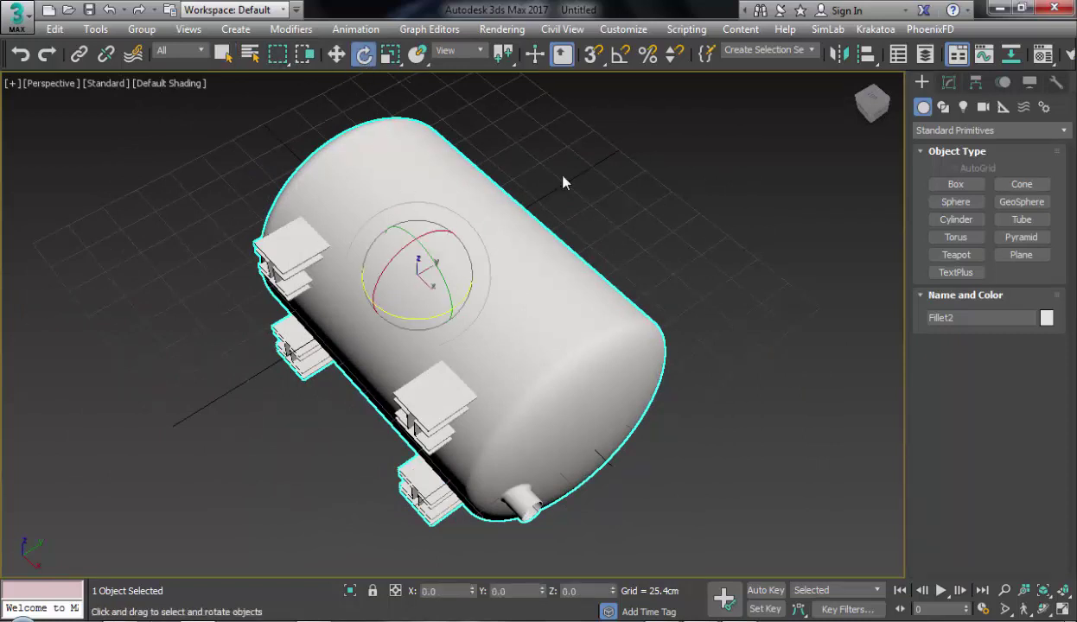
left_click(620, 56)
middle_click_drag(416, 251, 377, 231, "alt")
left_click_drag(391, 259, 361, 315)
key("w")
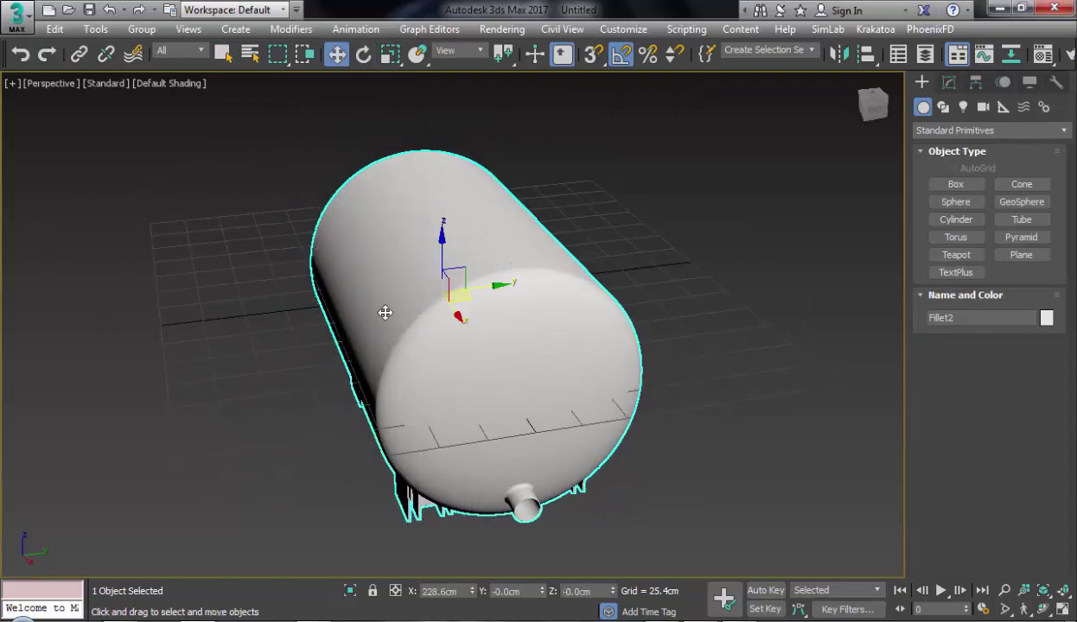
left_click_drag(435, 249, 434, 109)
left_click(690, 182)
Step: Turn on edged faces, inspect the legs, and show statistics reading 222,050 polys
mouse_move(690, 181)
middle_mouse_down("alt")
mouse_move(562, 192)
mouse_move(502, 169)
mouse_move(476, 195)
mouse_move(577, 305)
mouse_move(550, 315)
middle_mouse_up("alt")
key("F4")
scroll(521, 311, "up", 5)
scroll(434, 274, "down", 10)
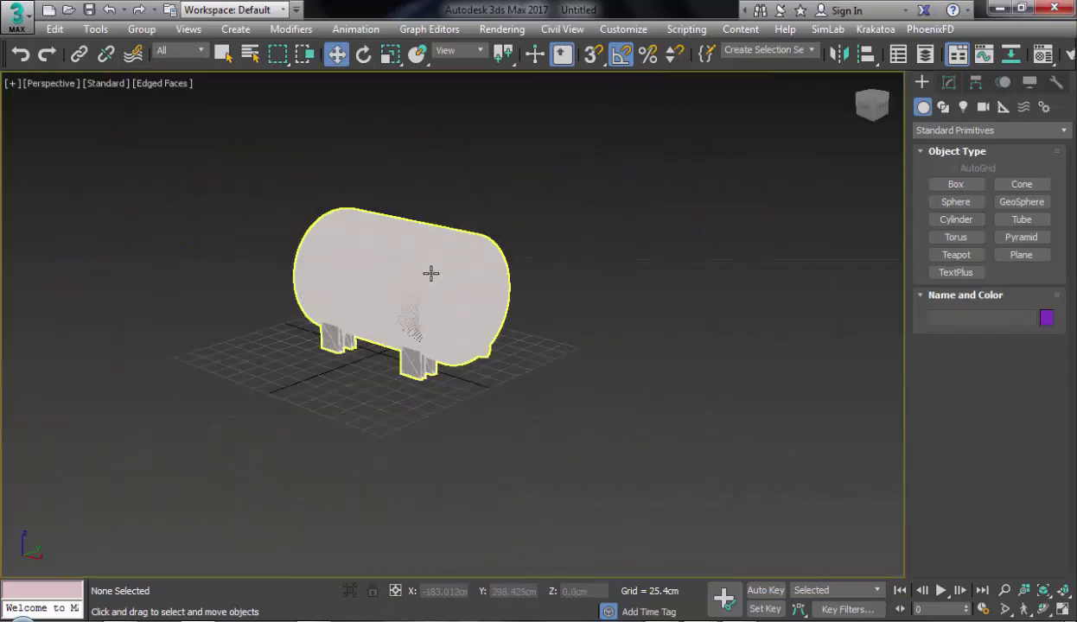
middle_click_drag(431, 274, 377, 389, "alt")
scroll(377, 389, "up", 5)
scroll(481, 253, "up", 5)
mouse_move(481, 253)
middle_mouse_down("alt")
mouse_move(381, 244)
mouse_move(364, 322)
mouse_move(381, 294)
mouse_move(481, 269)
middle_mouse_up("alt")
scroll(481, 269, "down", 5)
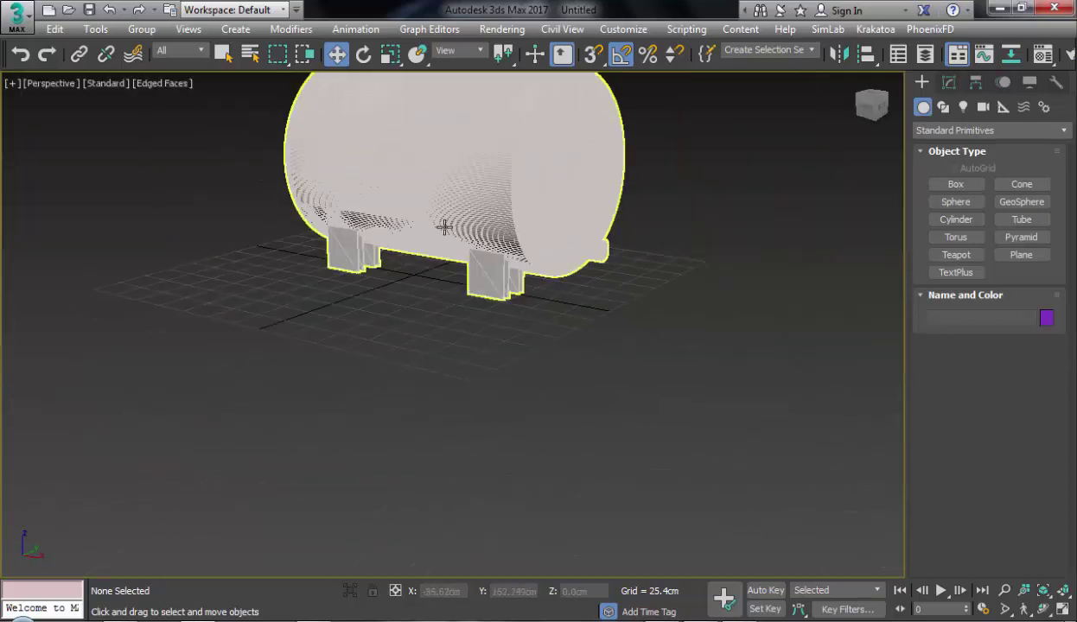
middle_click_drag(443, 226, 643, 223, "alt")
left_click(483, 334)
key("7")
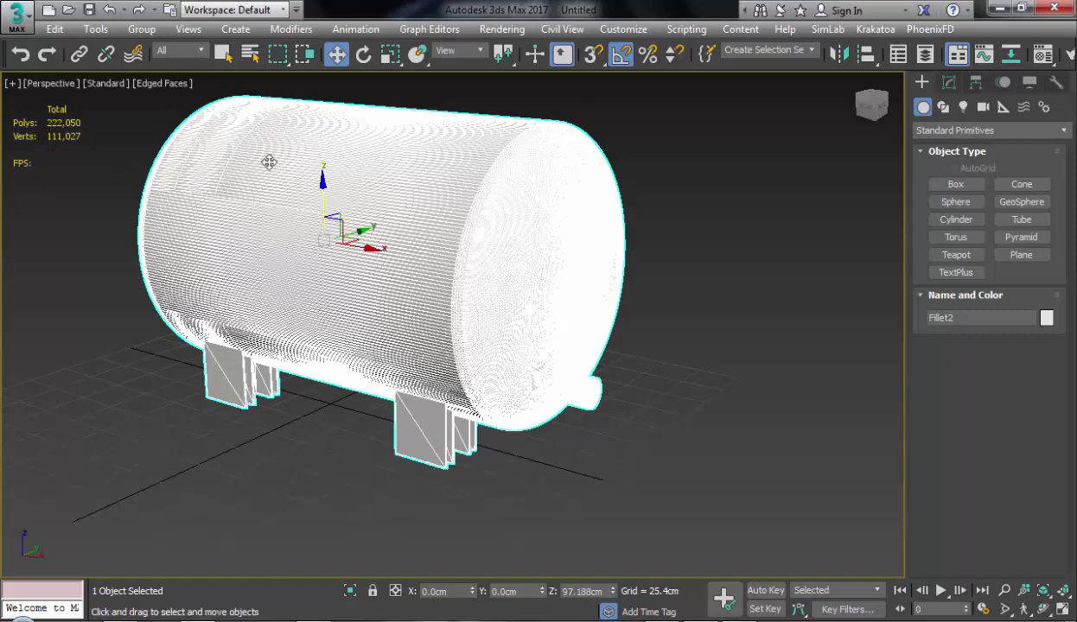
Step: Turn off edged faces on the tank and zoom extents to frame it
left_click(652, 207)
key("F4")
middle_click_drag(659, 224, 617, 222, "alt")
scroll(617, 222, "down", 3)
key("z")
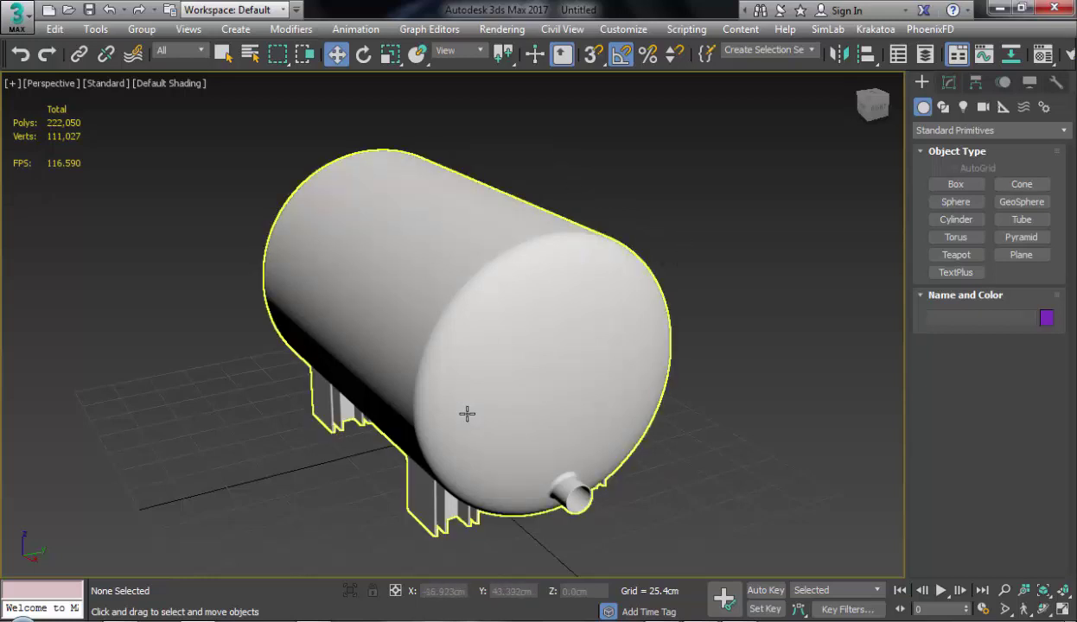
Step: Select the tank, test a Z move and undo it, leaving the position unchanged
left_click_drag(751, 187, 645, 388)
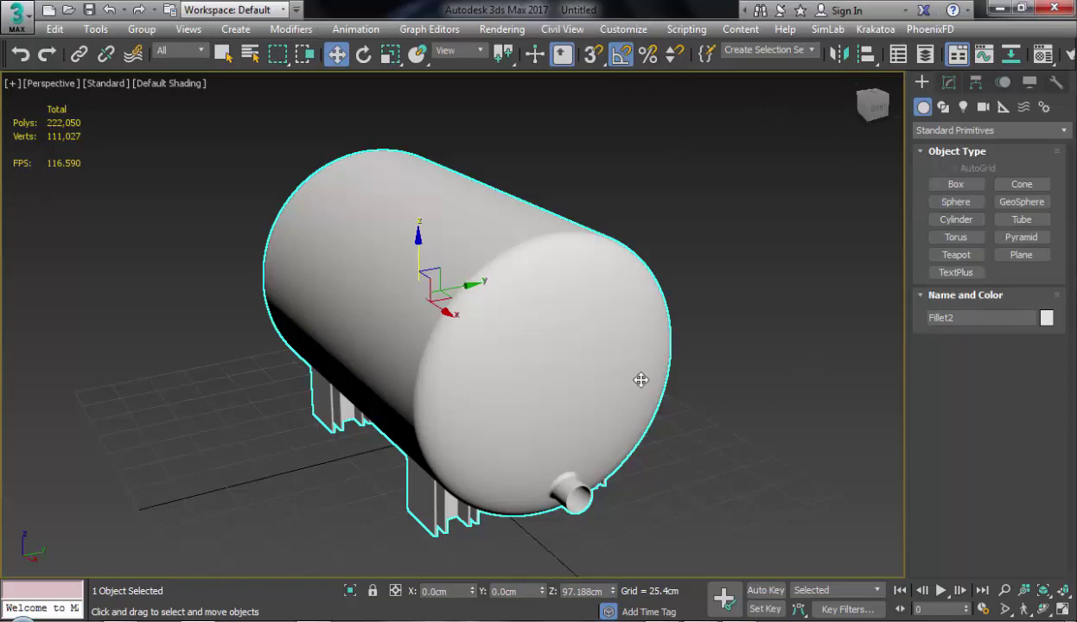
right_click(548, 334)
left_click(891, 302)
left_click_drag(419, 260, 256, 358)
key("ctrl+z")
key("ctrl+z")
left_click(545, 294)
scroll(487, 327, "down", 3)
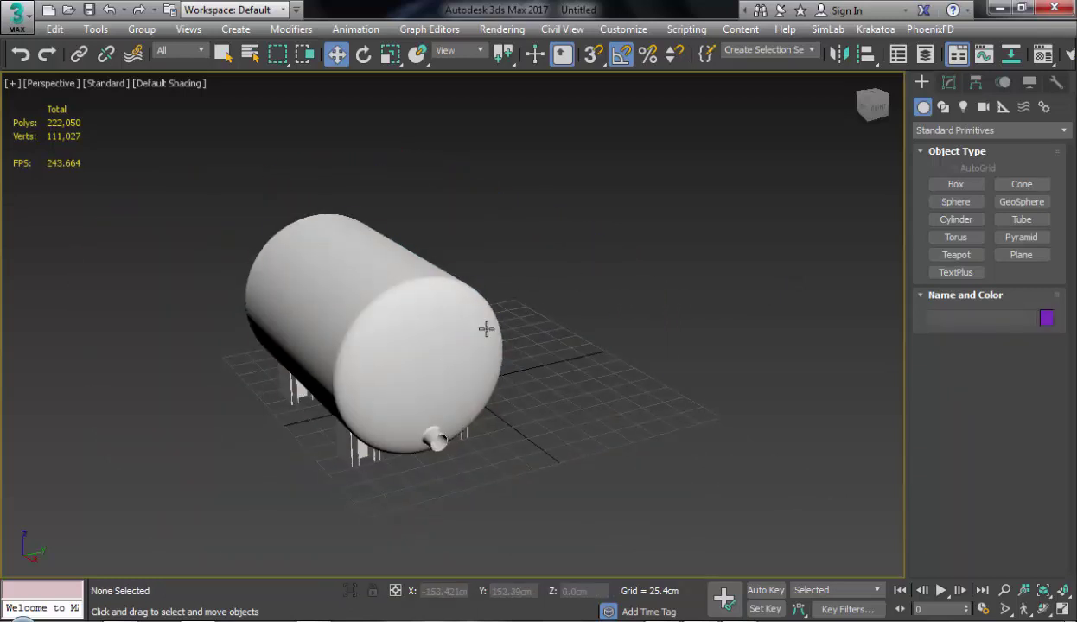
scroll(428, 358, "up", 3)
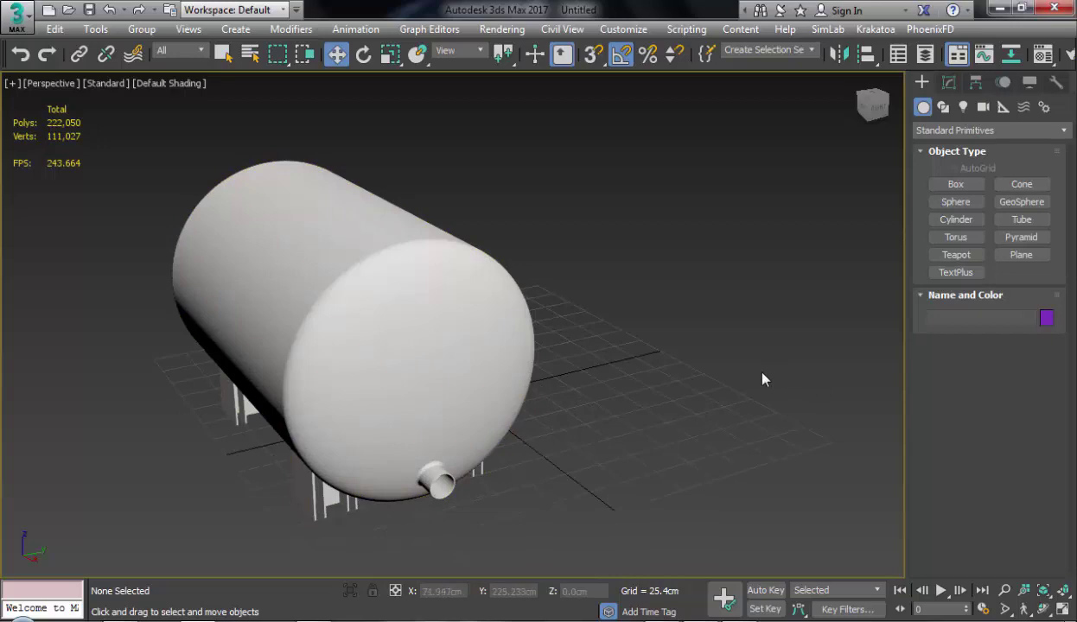
Step: Check TANK's file properties on the Desktop, then drag the file into the 3ds Max viewport
left_click(1000, 8)
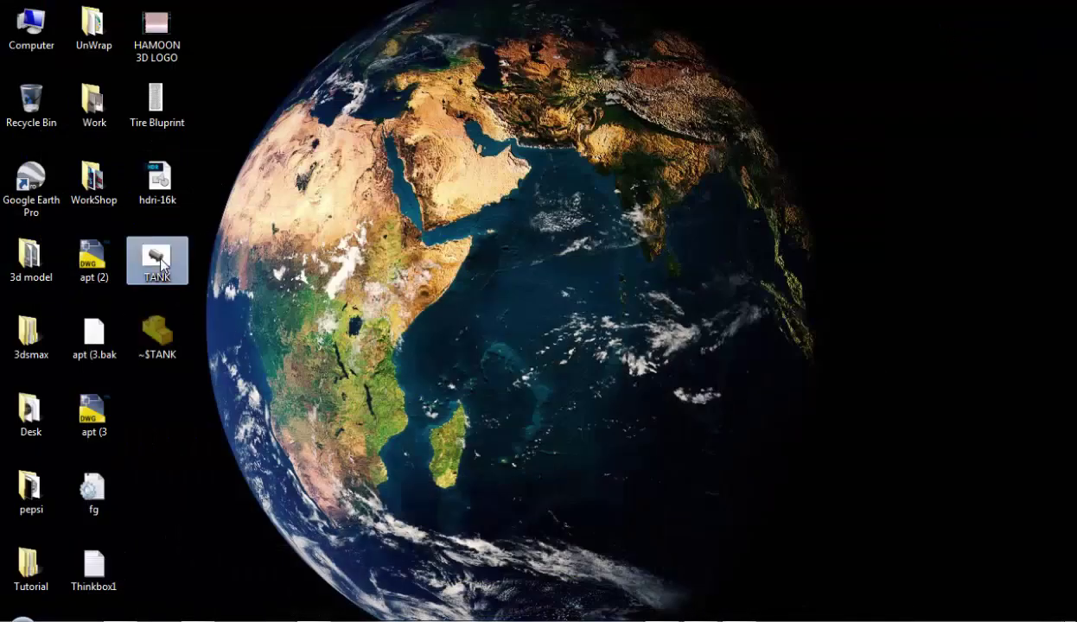
right_click(161, 260)
left_click(529, 359)
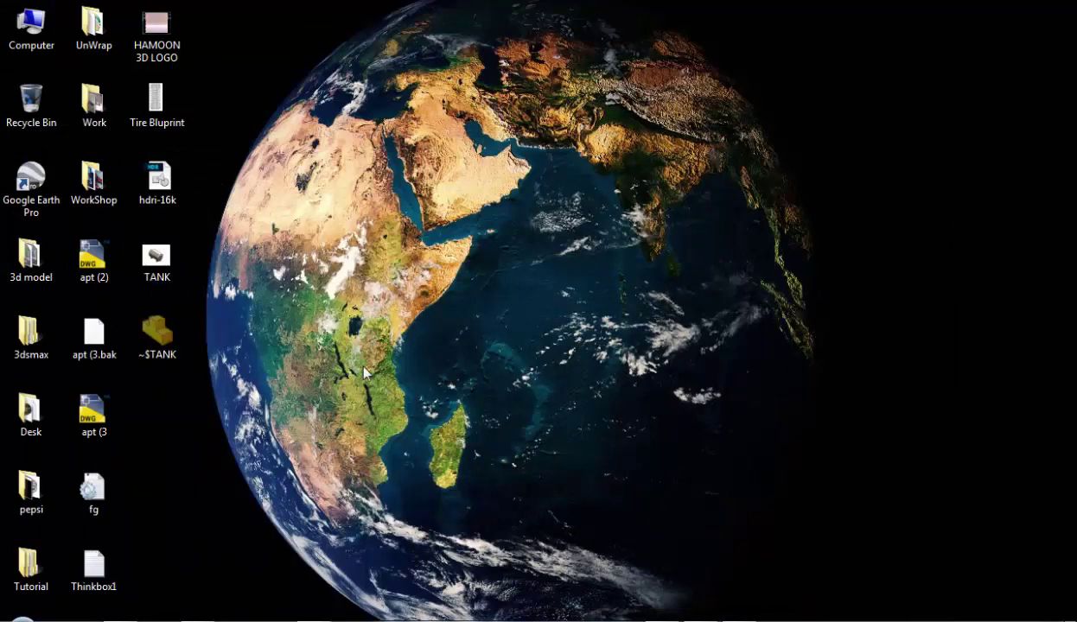
right_click(156, 253)
left_click(206, 609)
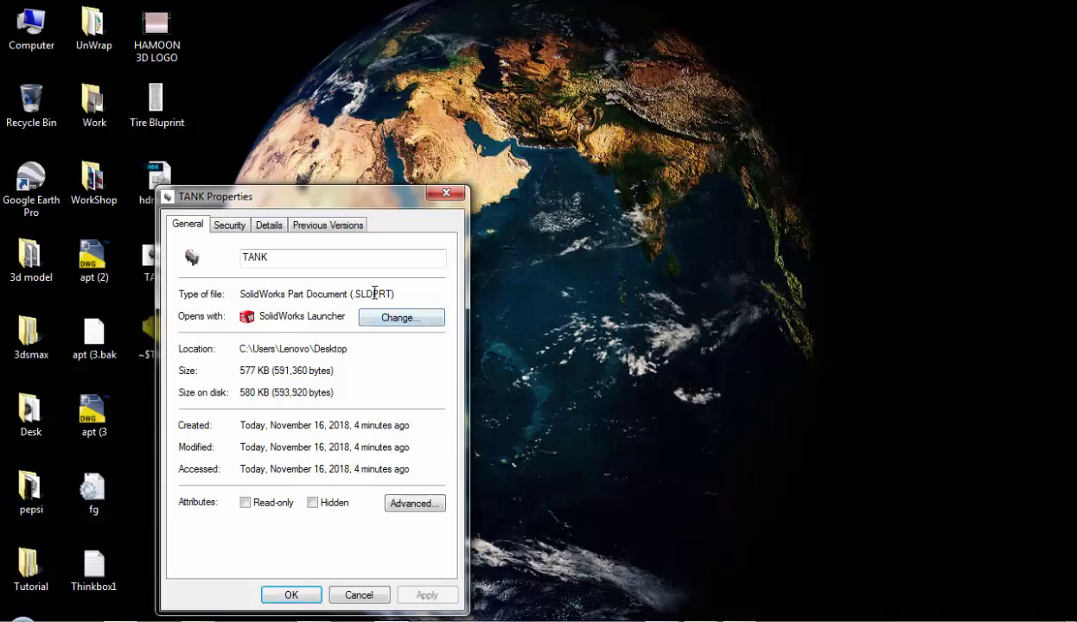
left_click(361, 597)
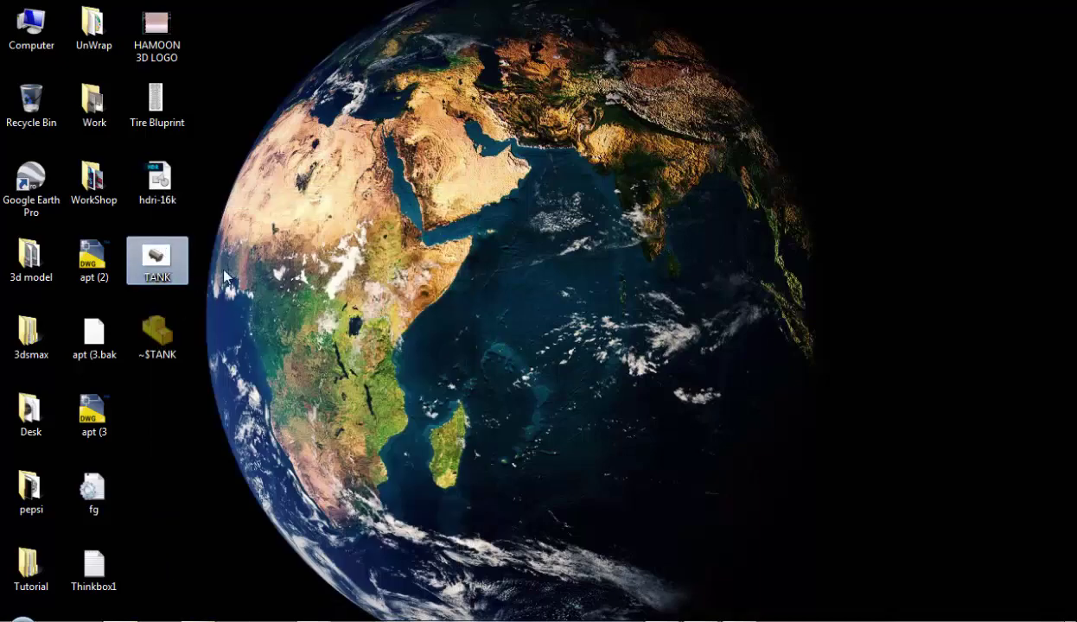
left_click_drag(179, 260, 499, 474)
left_click_drag(572, 361, 606, 314)
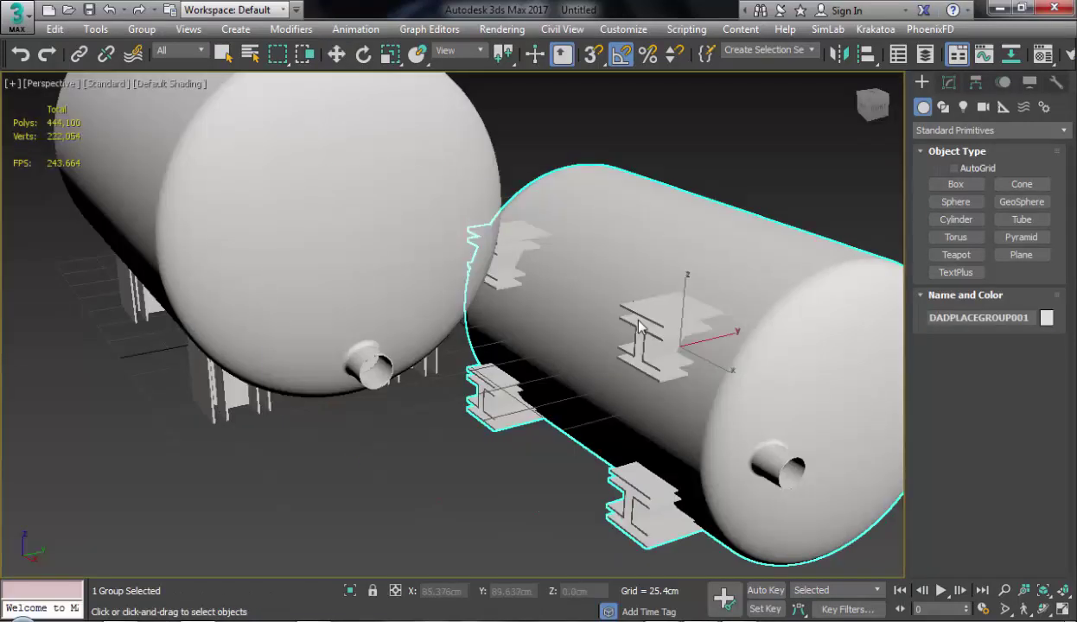
Step: Move the new DADPLACEGROUP001 tank away from the first and lower it along Z
left_click_drag(562, 292, 609, 238)
key("w")
key("z")
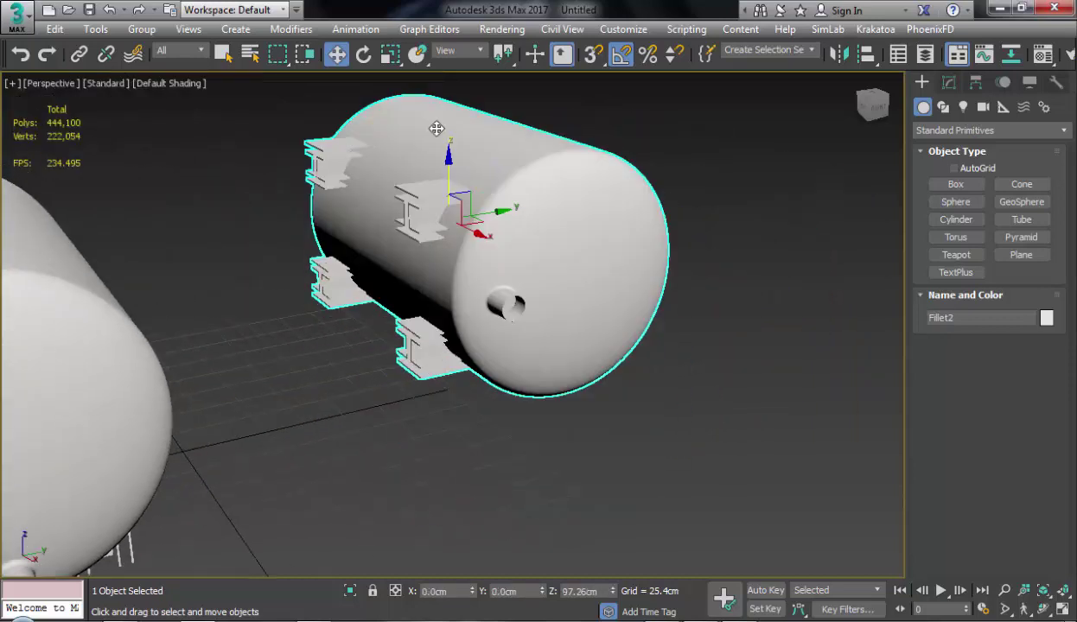
left_click_drag(436, 128, 380, 389)
Step: Stand the second tank upright, raised beside the first, and view both tanks together
left_click(364, 54)
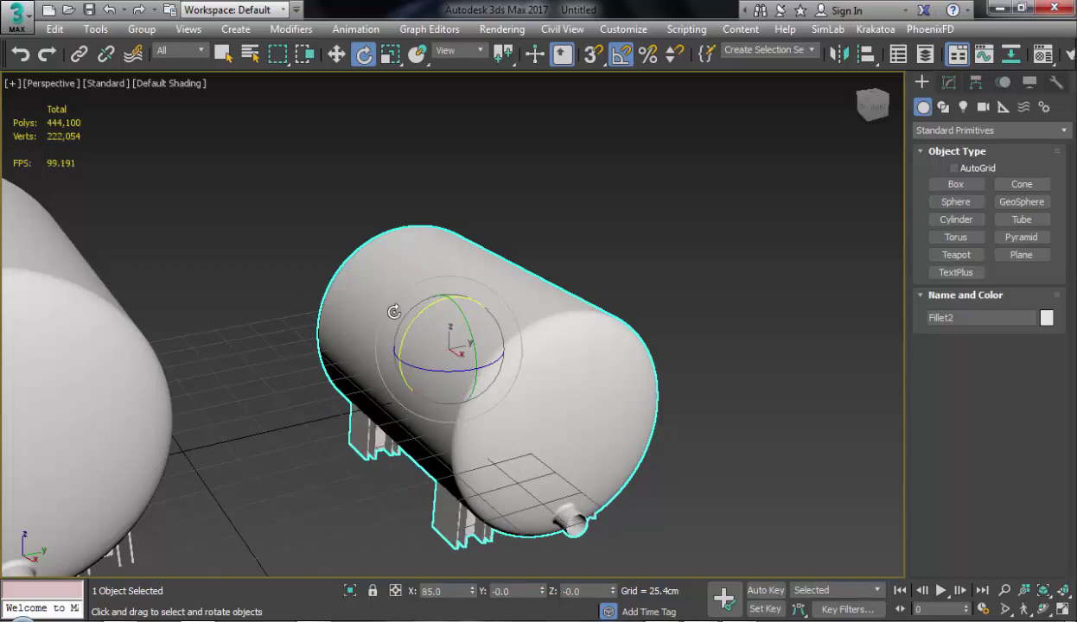
left_click(336, 53)
left_click_drag(440, 290, 441, 108)
left_click(744, 449)
middle_click_drag(743, 449, 760, 211, "alt")
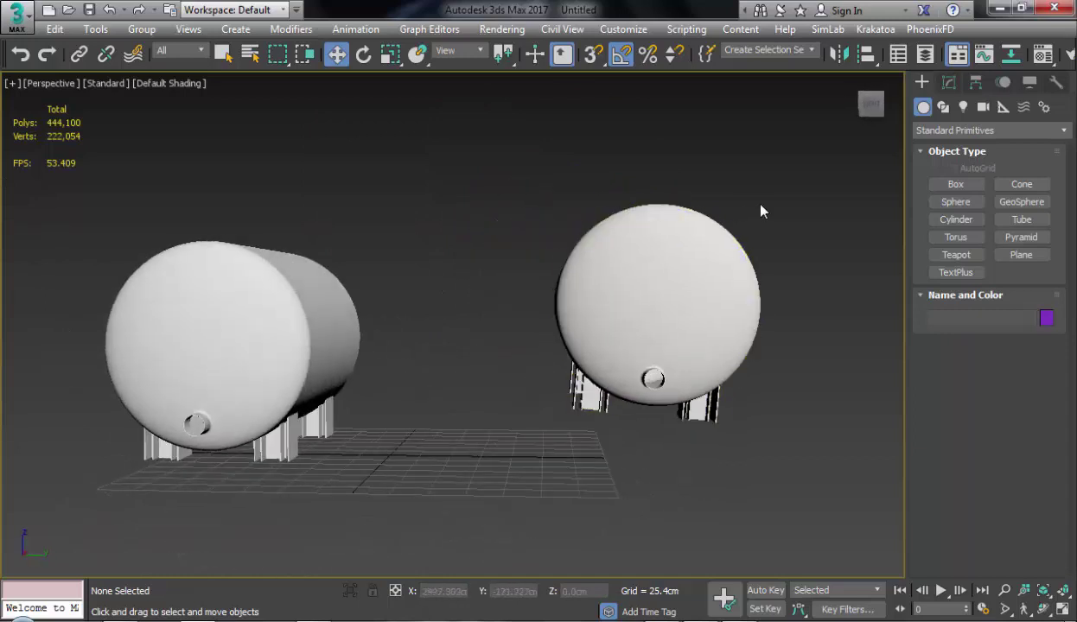
left_click(599, 275)
key("e")
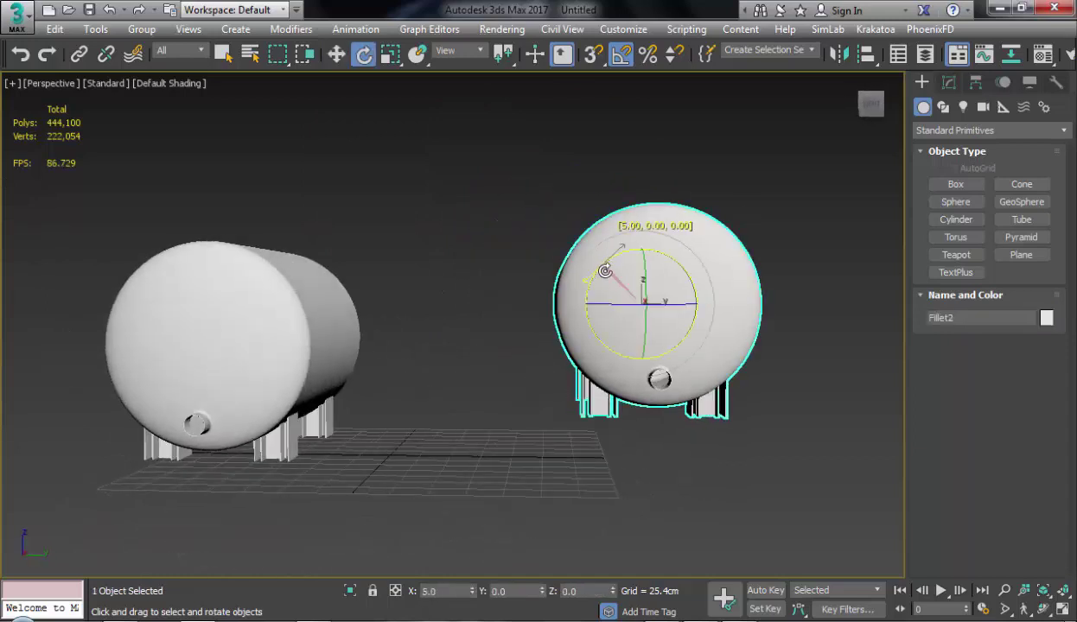
left_click(782, 238)
middle_click_drag(782, 237, 686, 305, "alt")
scroll(616, 344, "up", 5)
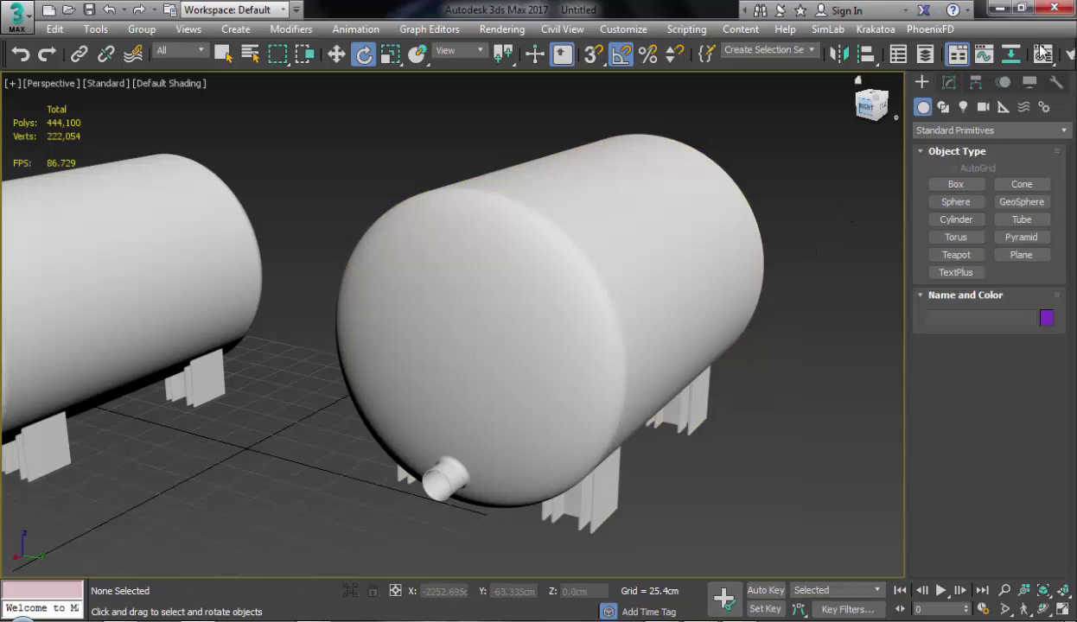
Step: Open the Compact Material Editor and make the beige Material #2 sample slot active
left_click(1043, 54)
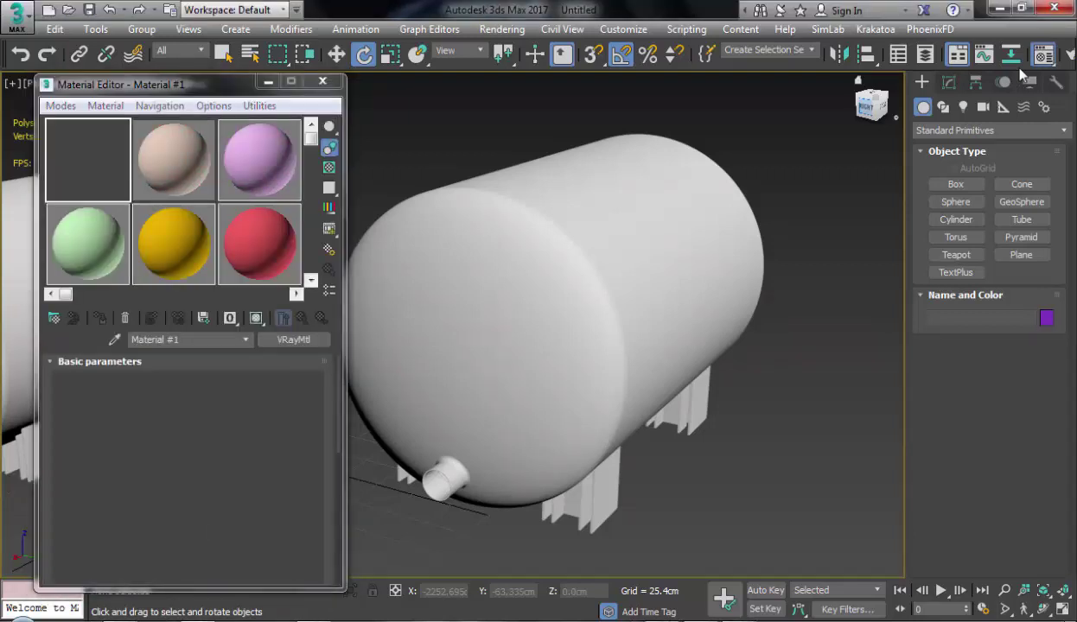
left_click(116, 362)
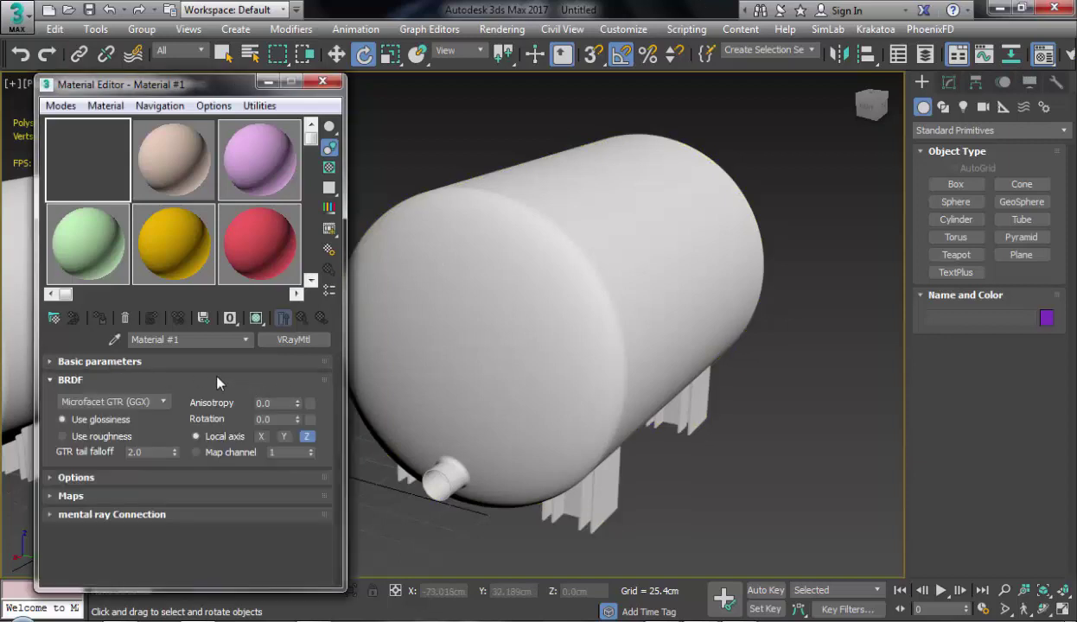
left_click(175, 360)
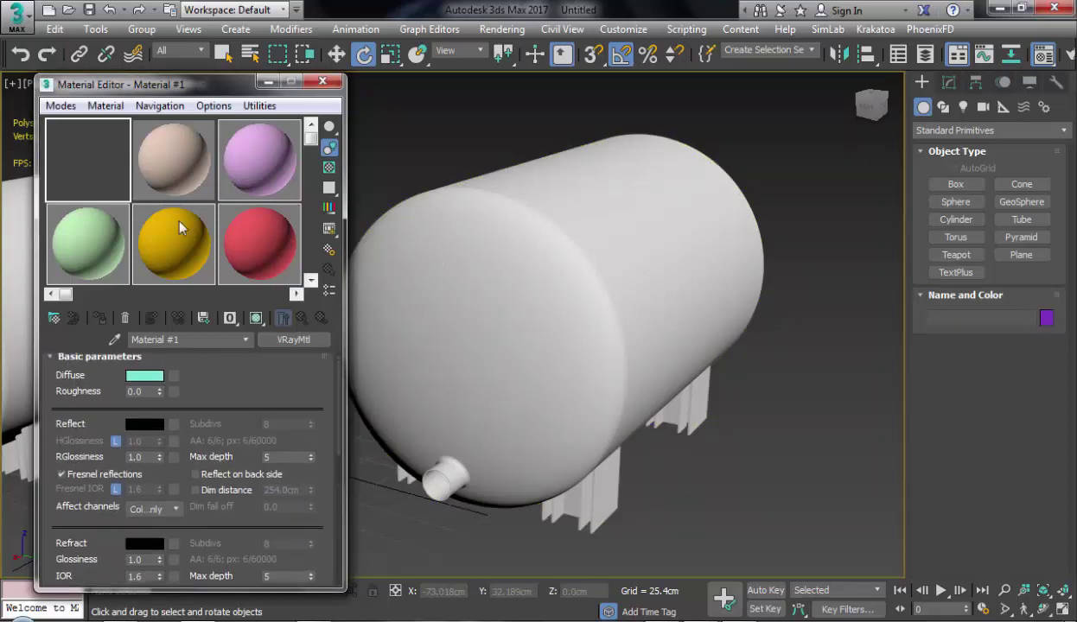
left_click(165, 163)
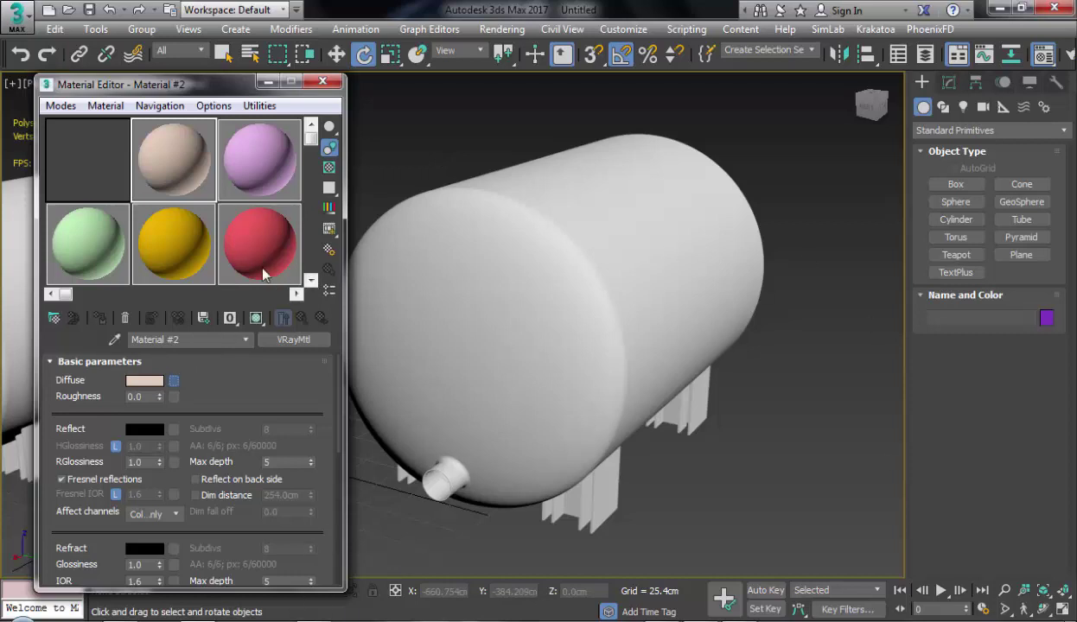
Step: Load a Smoke map as Material #2's diffuse map, apply it to the tank, and show it in the viewport
left_click(270, 340)
left_click(97, 254)
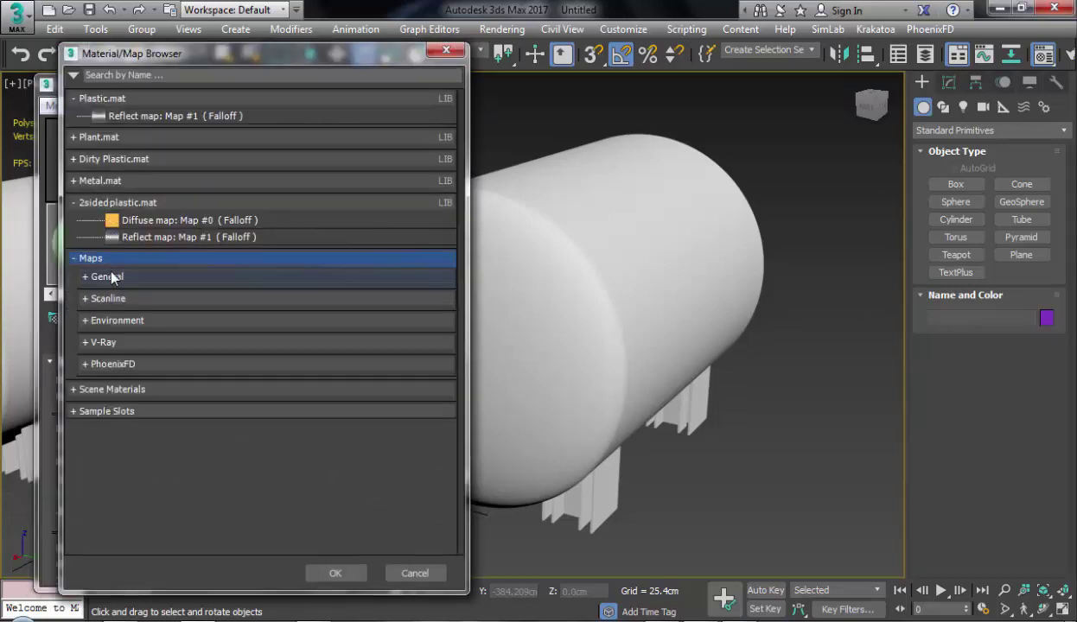
left_click(110, 277)
scroll(178, 413, "down", 4)
left_click(148, 462)
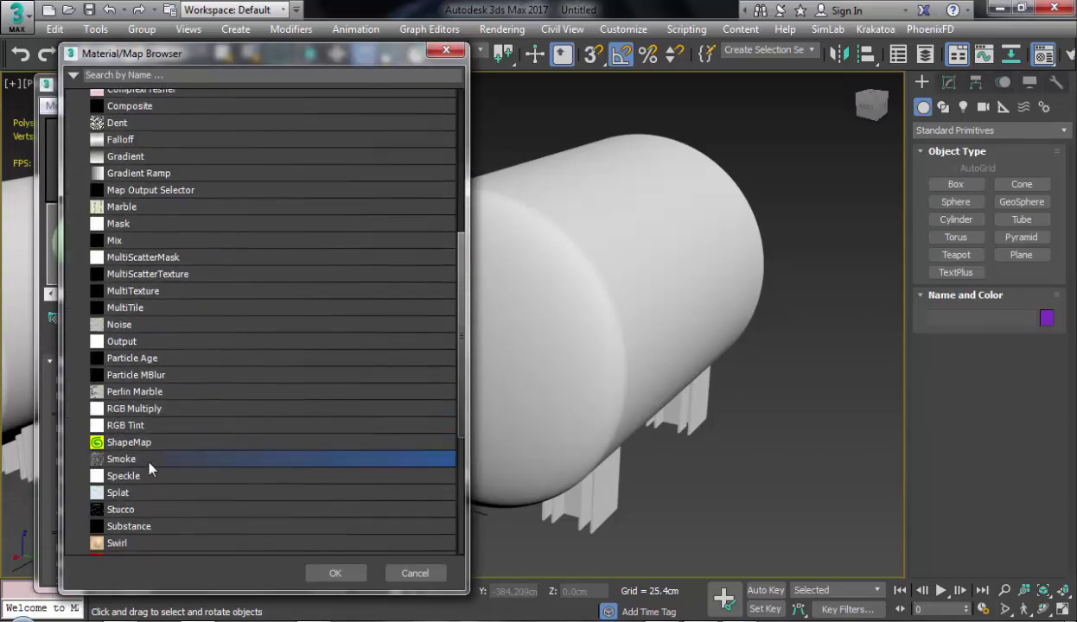
double_click(149, 468)
left_click(556, 261)
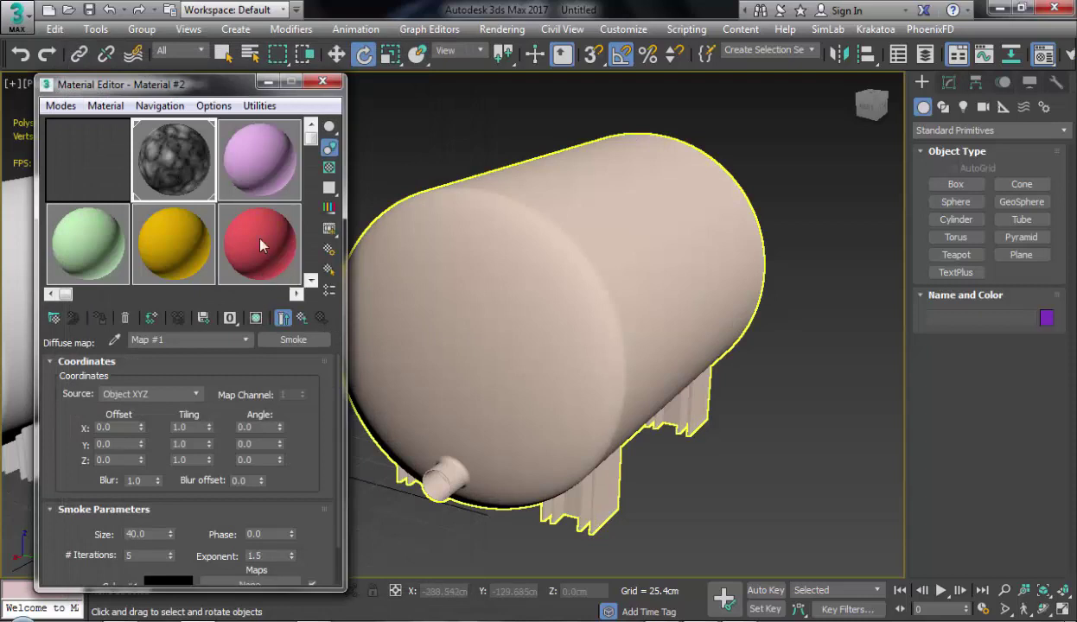
left_click(256, 318)
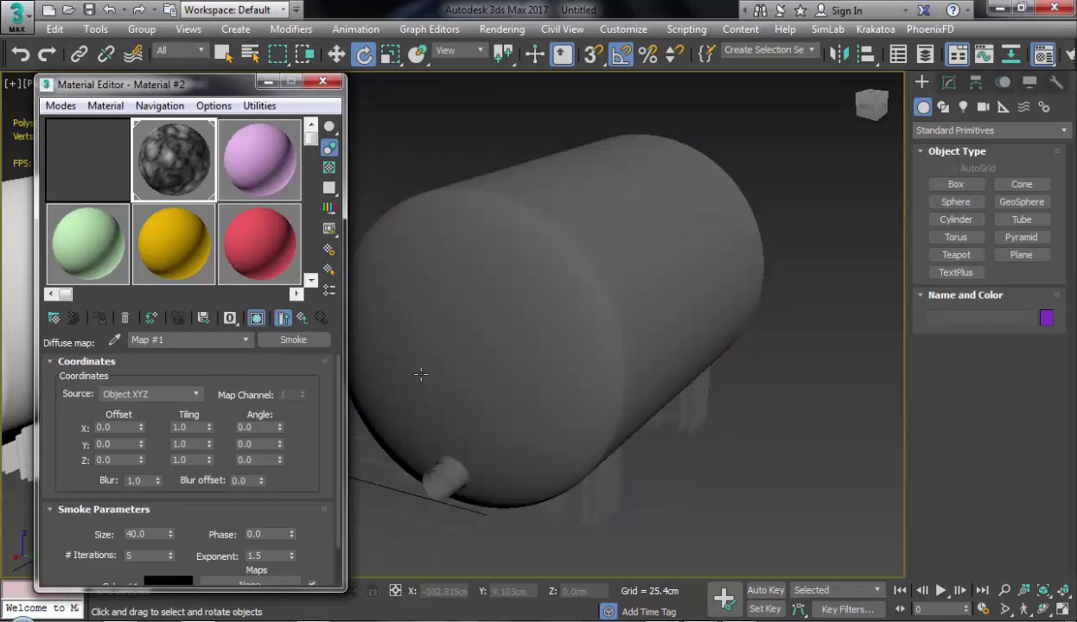
Step: Try Smoke sizes of 2.0 and 3.0 while orbiting around and reselecting the tank
double_click(146, 534)
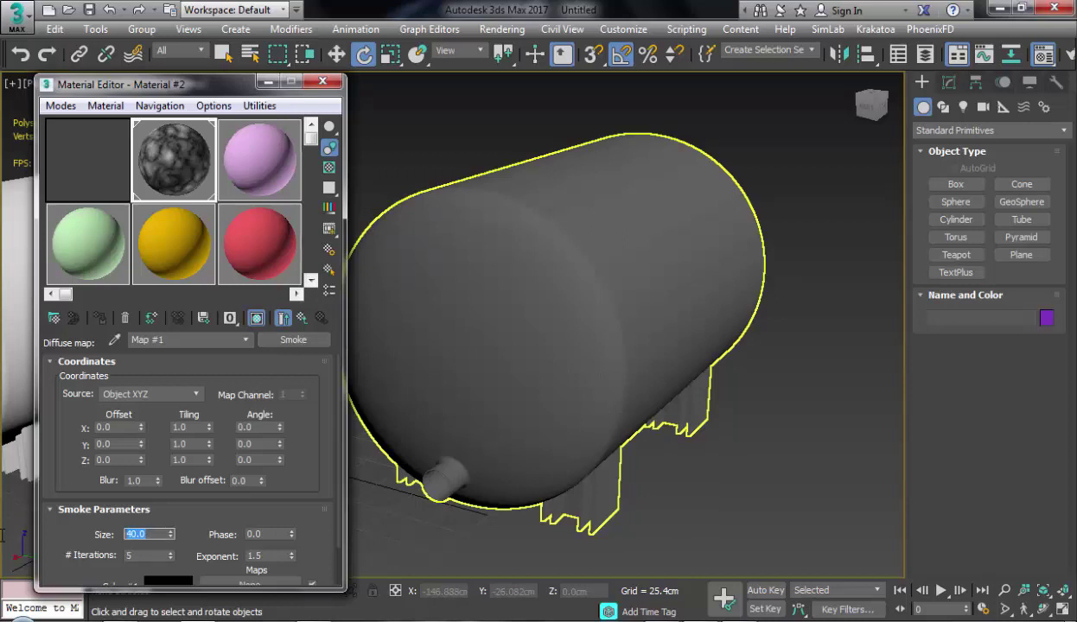
type("2")
key("Return")
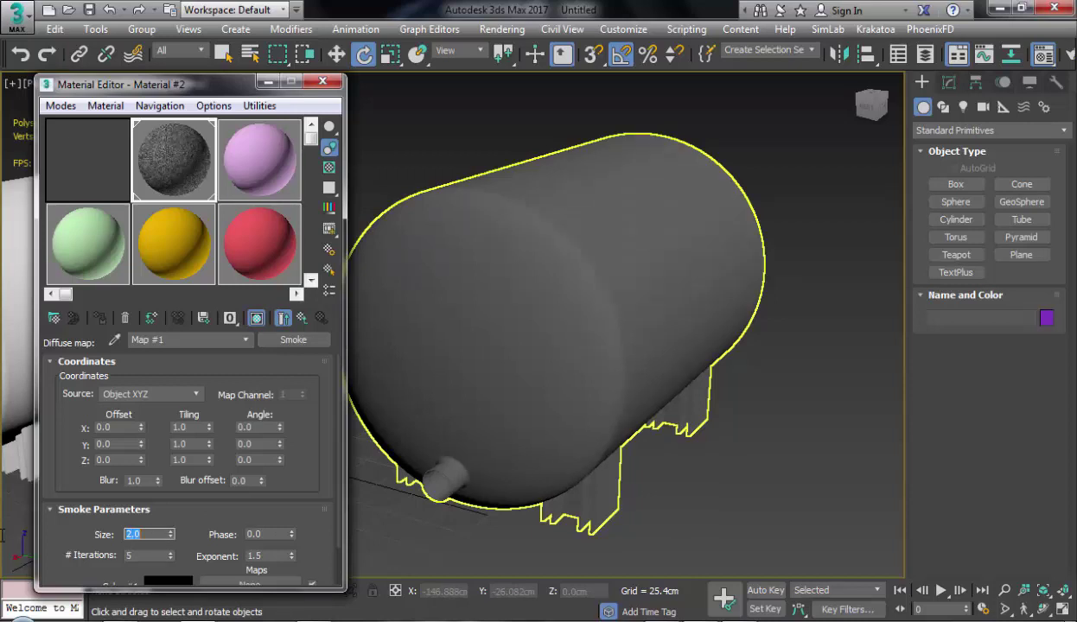
type("3")
key("Return")
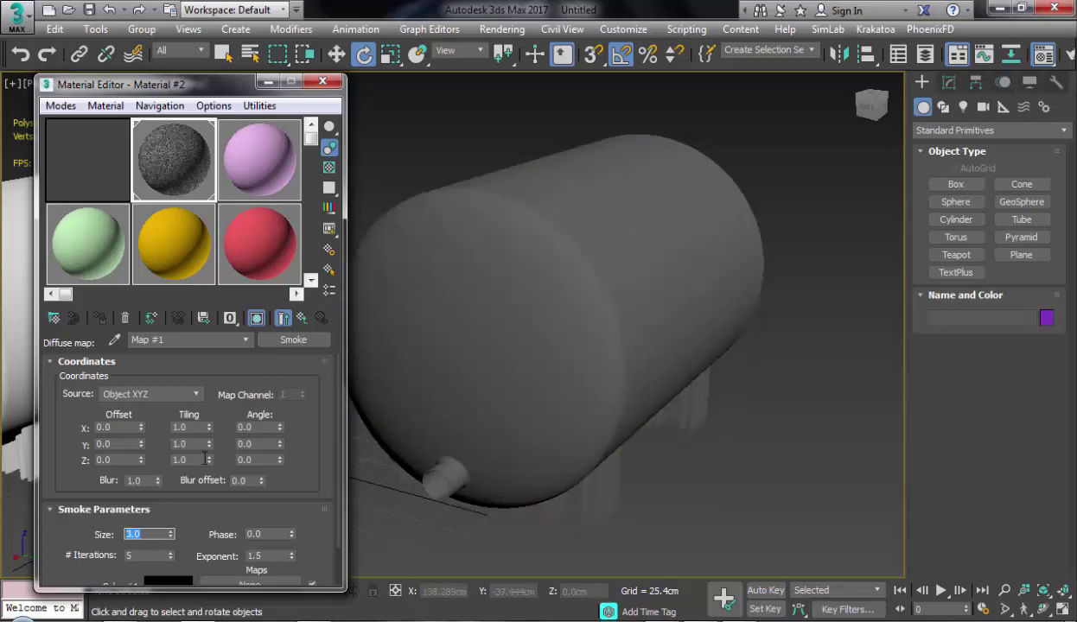
middle_click_drag(605, 224, 449, 175, "alt")
left_click(563, 283)
left_click(449, 175)
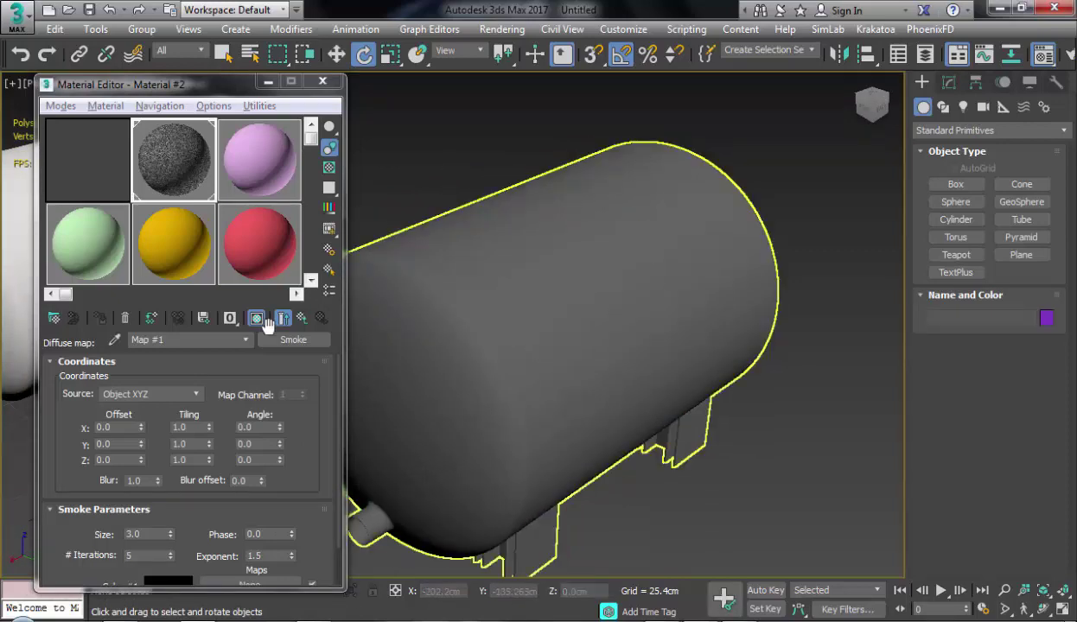
middle_click_drag(377, 338, 561, 327, "alt")
left_click(560, 327)
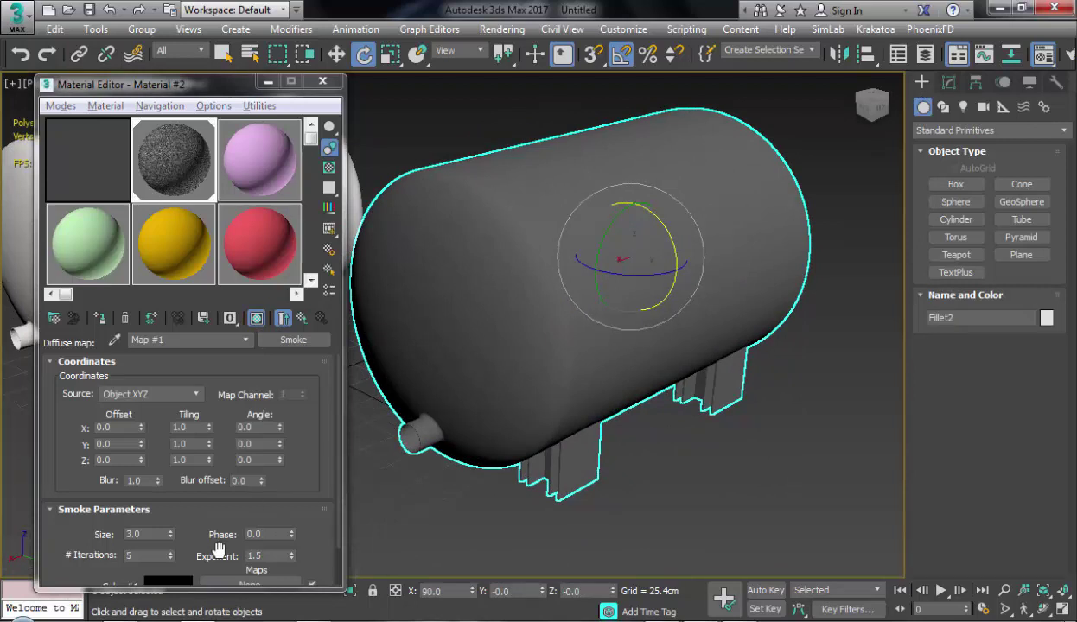
Step: Set the Smoke size to 1.0 and bring up the tank's modifier stack
double_click(134, 533)
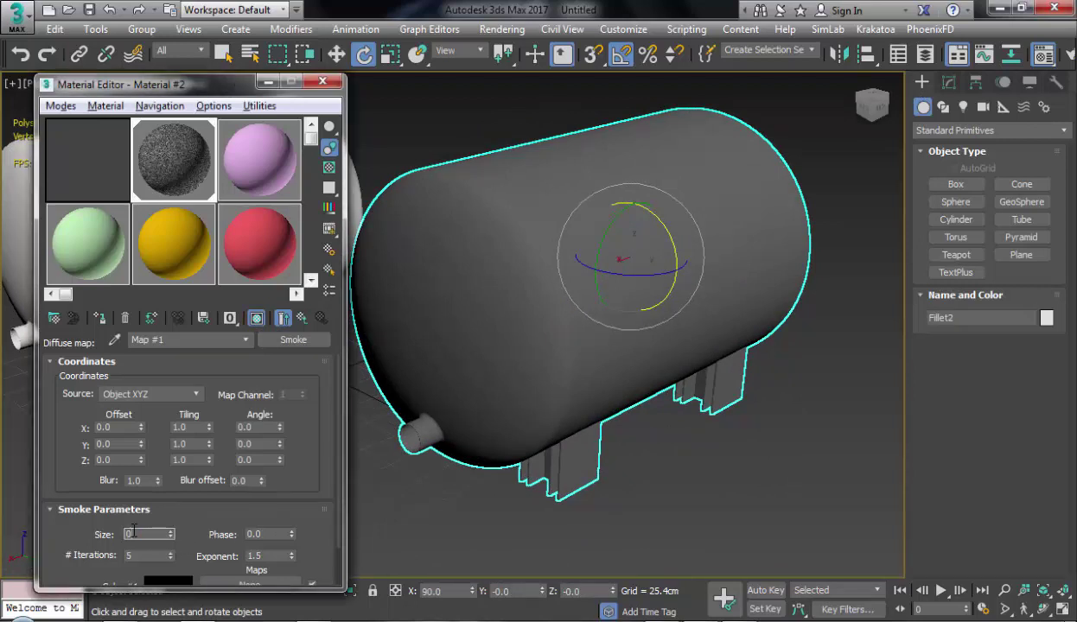
key("Return")
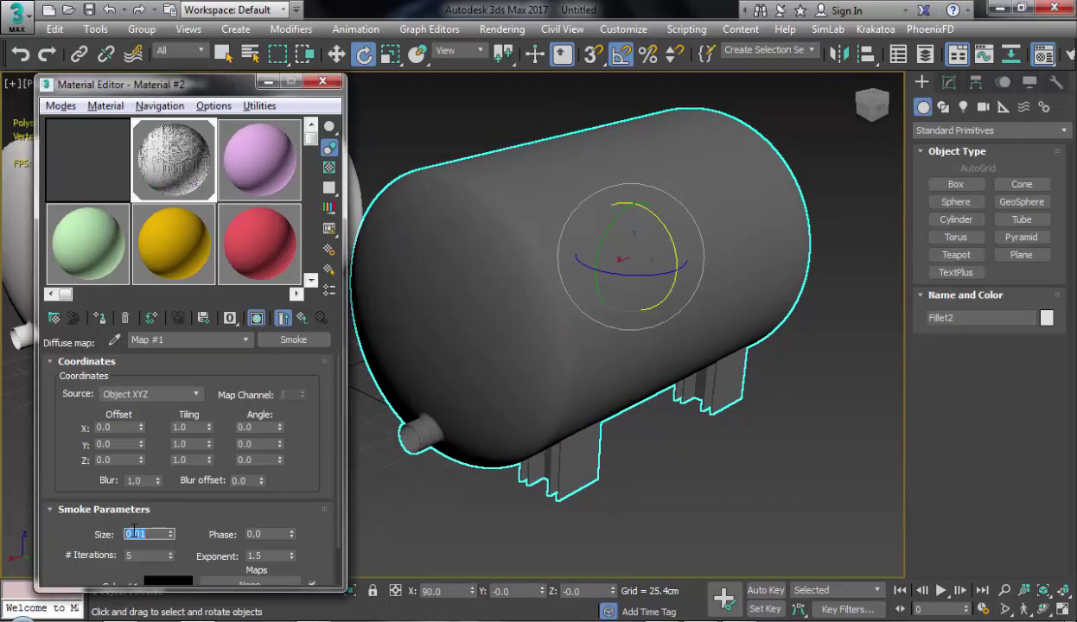
type("1")
key("Return")
middle_click_drag(421, 224, 432, 226, "alt")
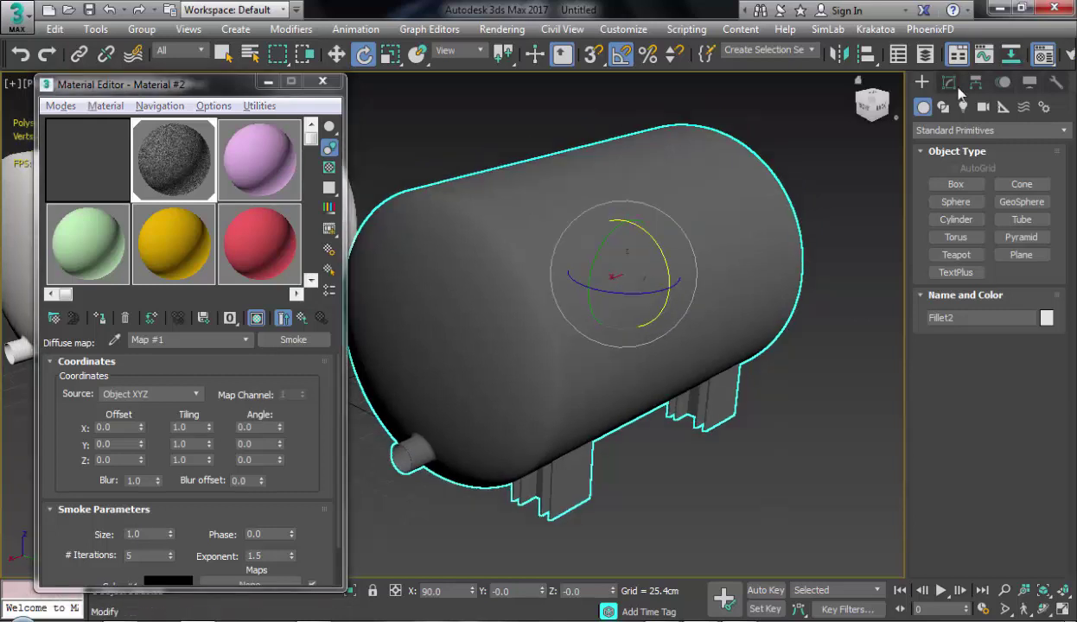
left_click(950, 82)
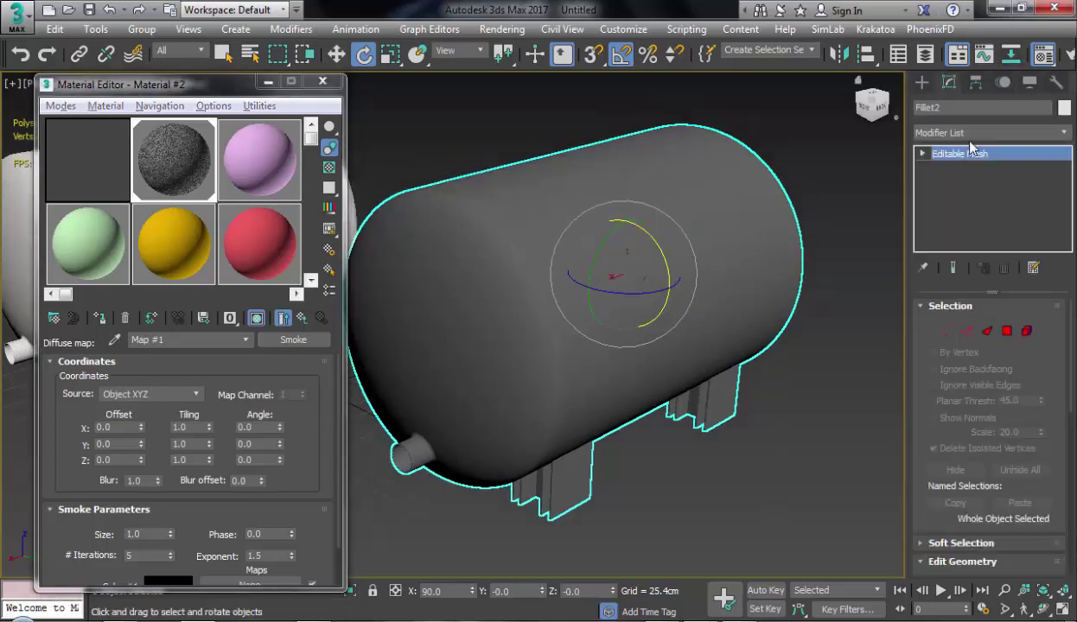
Step: Add an Unwrap UVW modifier to the Fillet2 tank from the Modifier List
left_click(970, 135)
type("u")
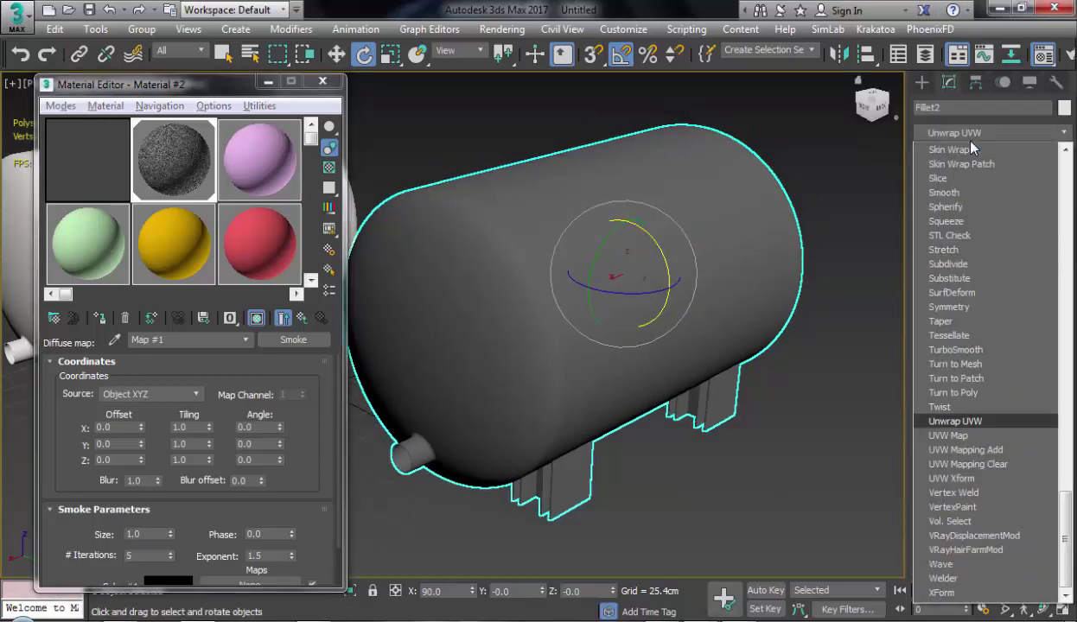
key("Return")
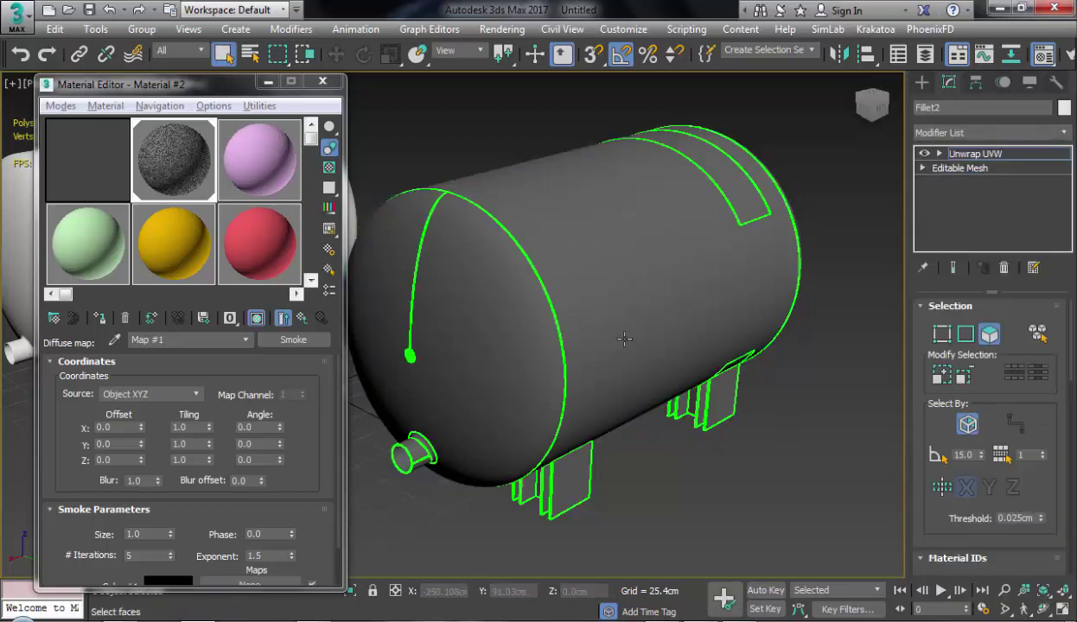
scroll(571, 298, "up", 5)
scroll(601, 306, "down", 3)
scroll(622, 346, "up", 2)
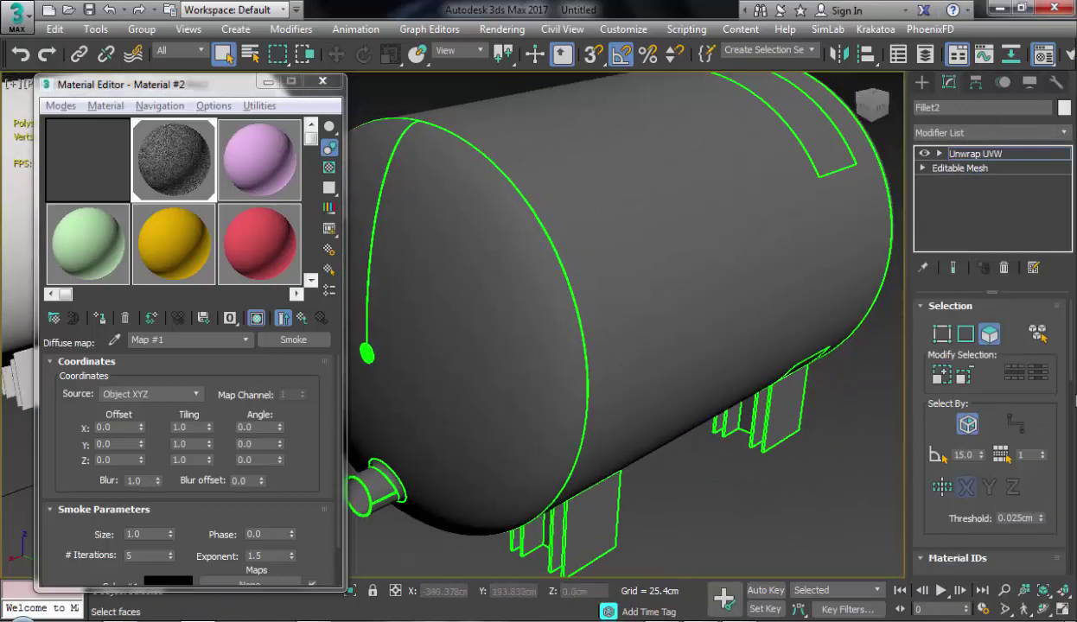
scroll(1072, 309, "down", 3)
scroll(1072, 309, "down", 2)
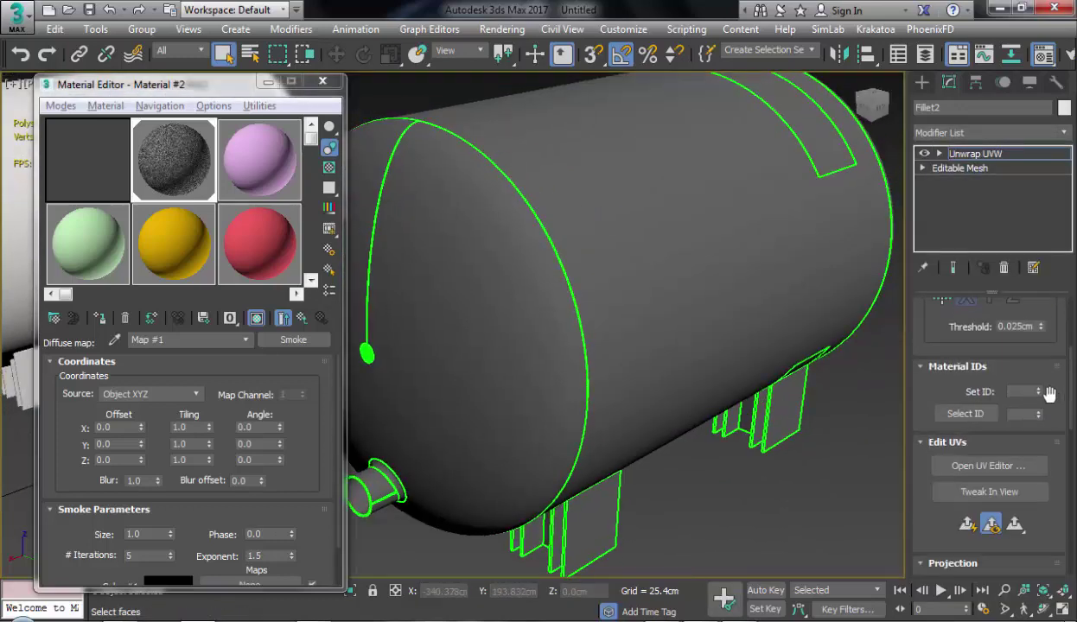
Step: Open the UV editor, frame the UV islands, and select all the UV faces
left_click(1007, 462)
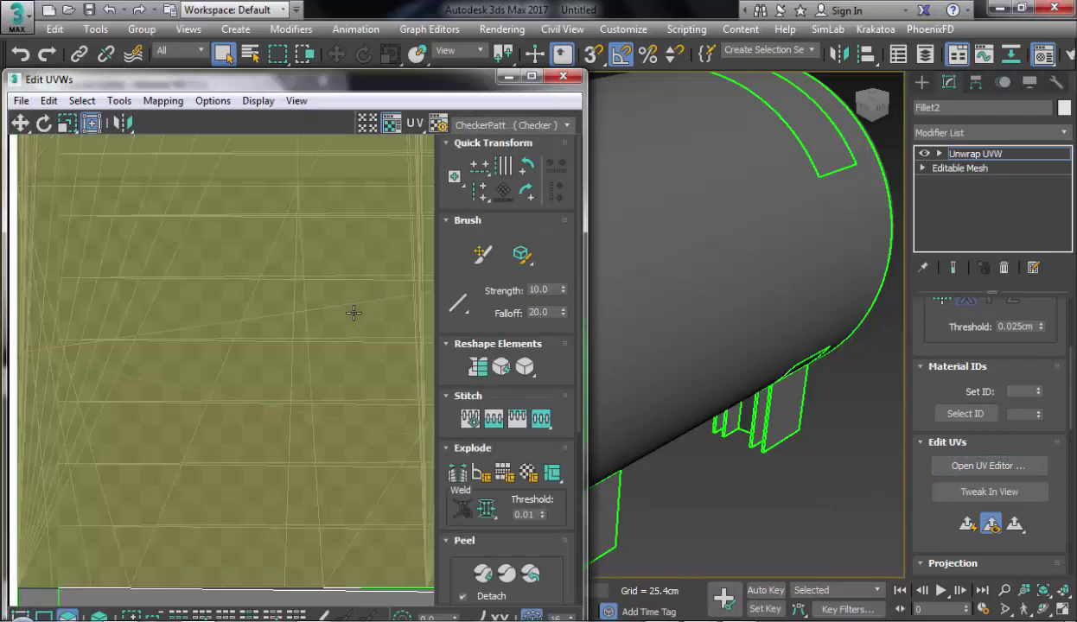
scroll(348, 313, "up", 5)
scroll(348, 302, "down", 8)
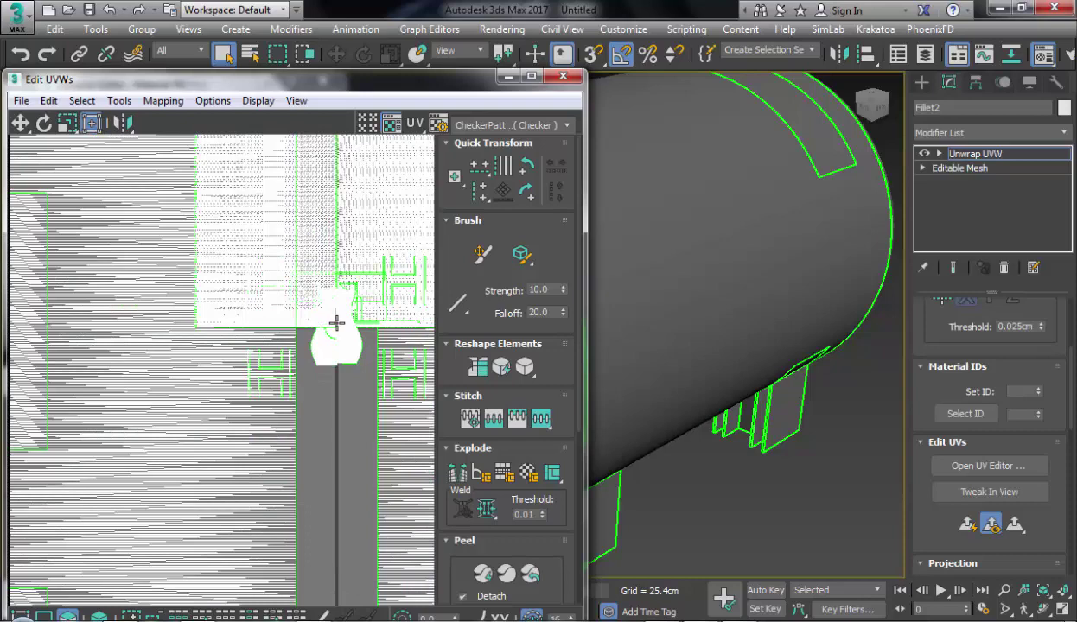
middle_click_drag(327, 315, 302, 361)
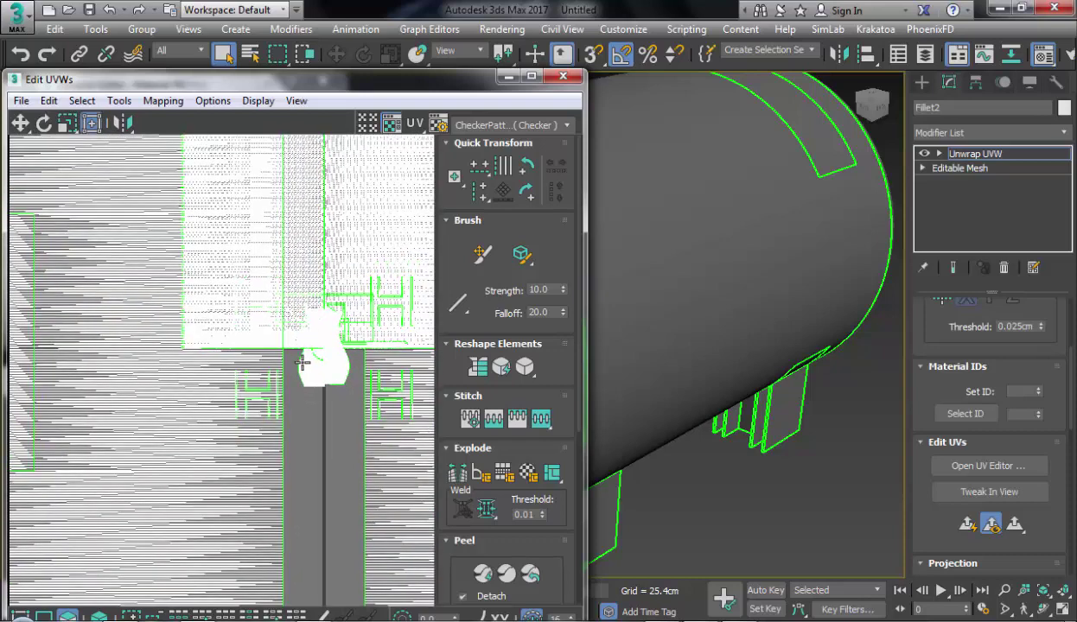
scroll(285, 367, "up", 2)
scroll(342, 350, "up", 1)
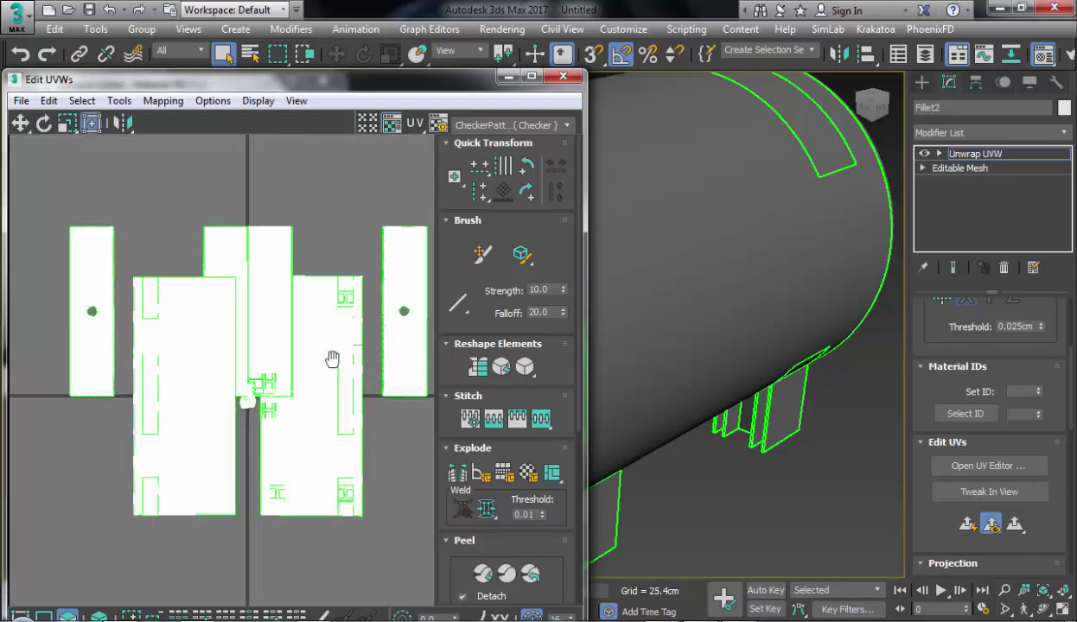
middle_click_drag(333, 358, 318, 366)
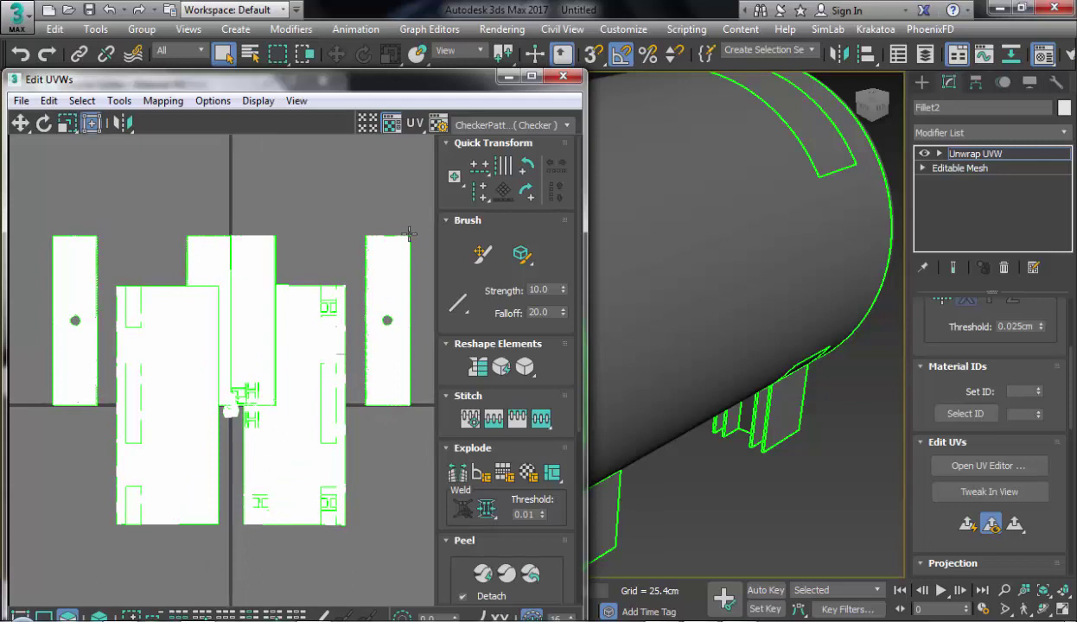
key("ctrl+a")
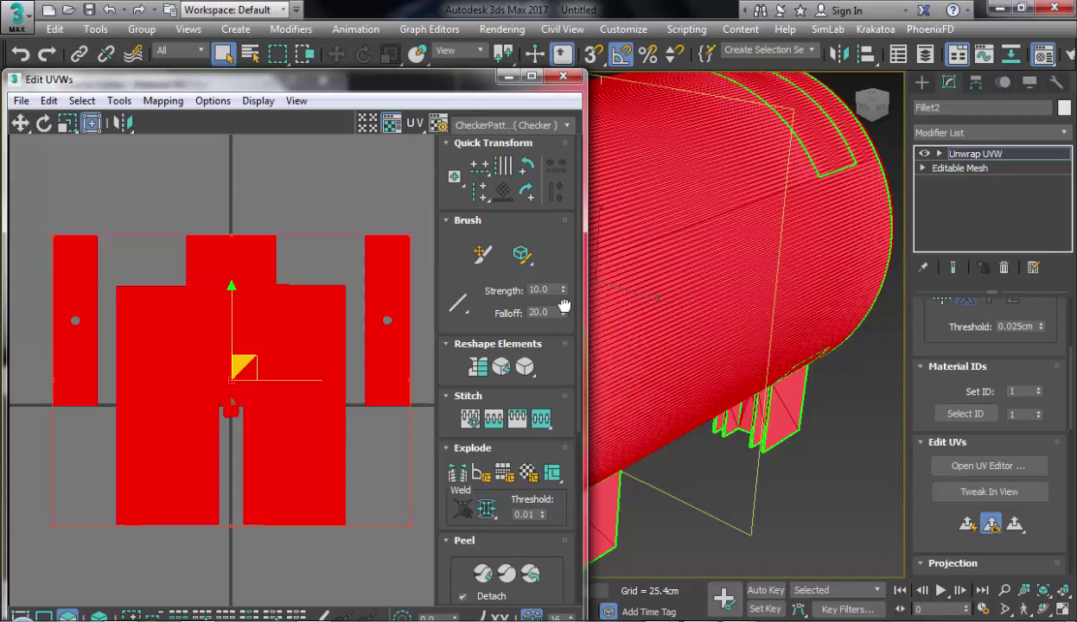
scroll(554, 311, "down", 3)
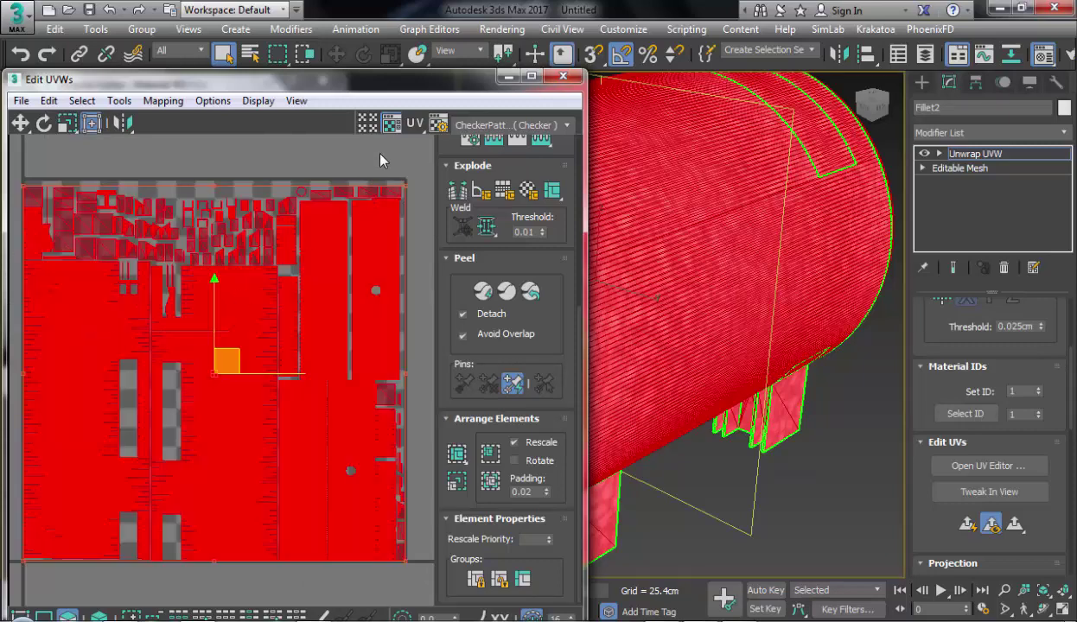
Step: Close the Edit UVWs window and return to the viewport
left_click(563, 76)
left_click(923, 83)
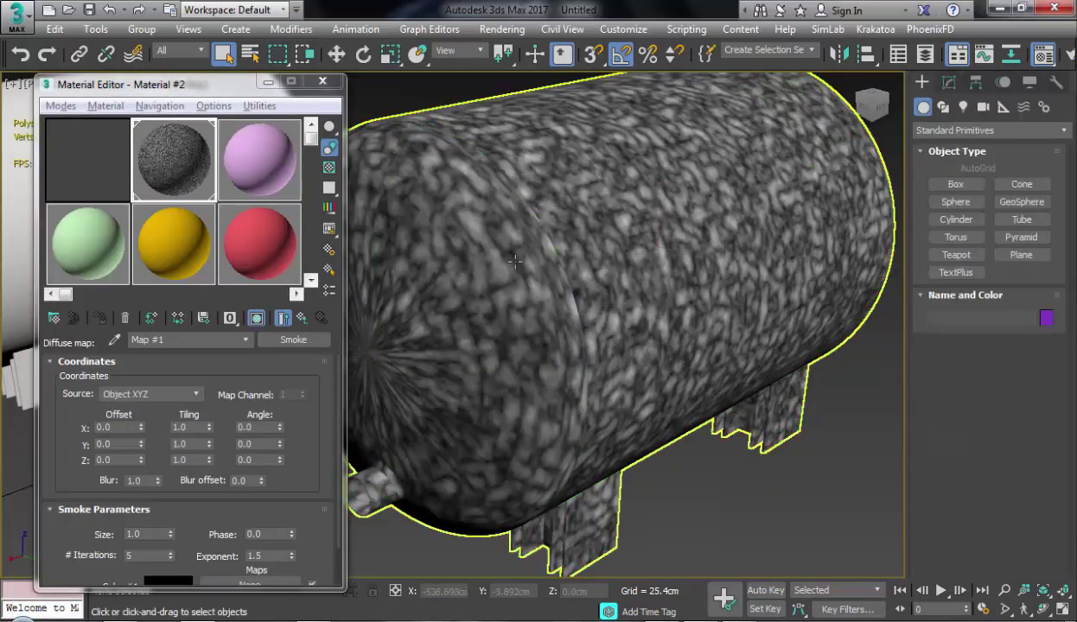
scroll(550, 255, "down", 3)
scroll(458, 323, "up", 4)
scroll(415, 350, "down", 2)
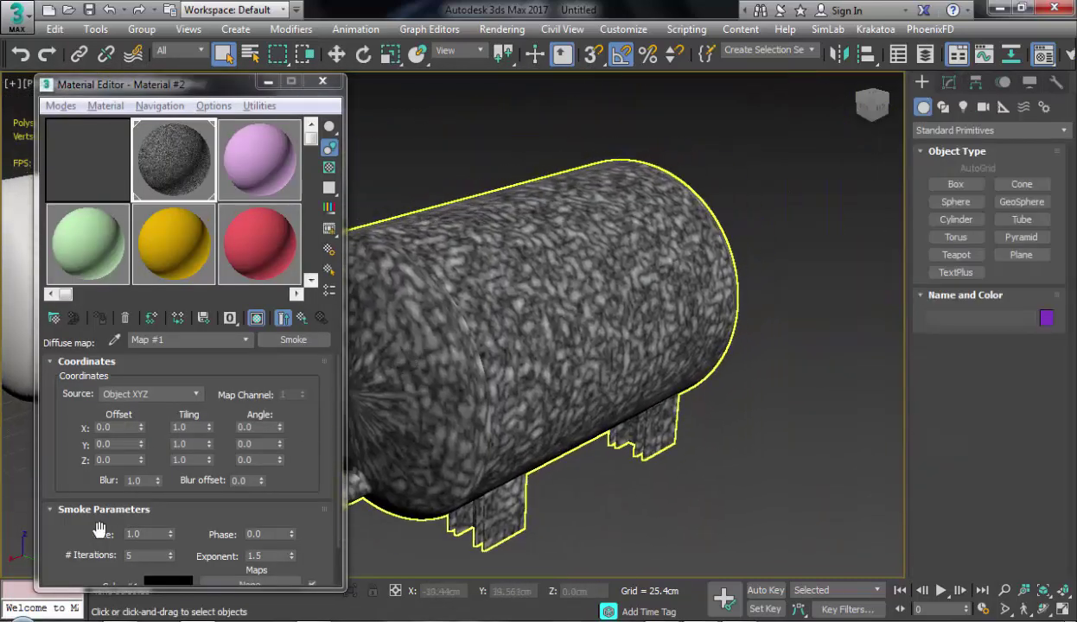
Step: Set the Smoke Size to 0.25 and orbit the textured tank in front of the white one
double_click(151, 533)
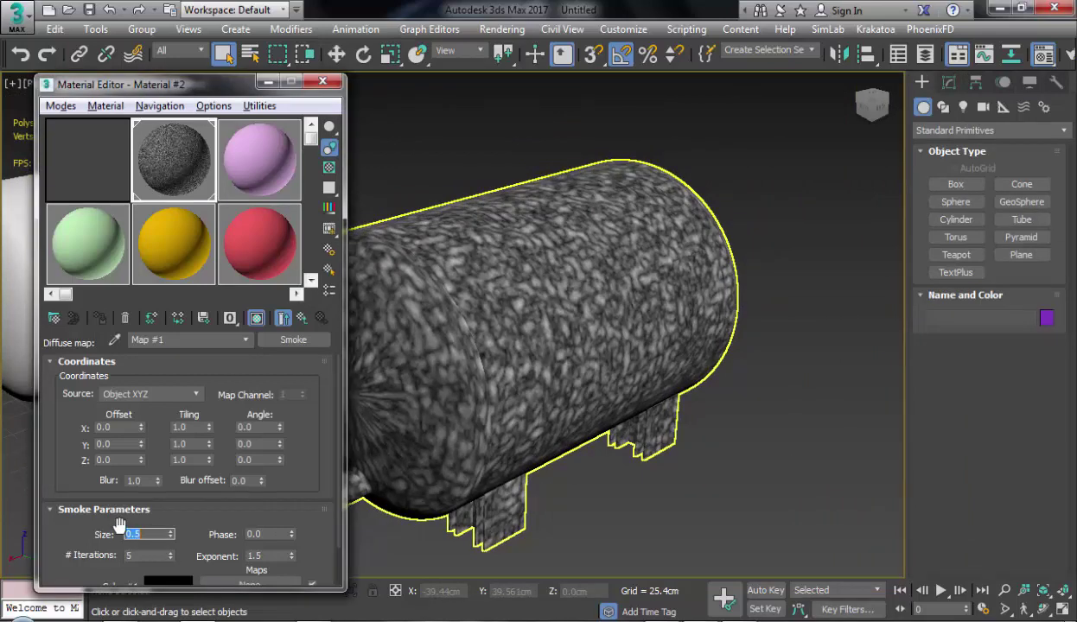
type("0")
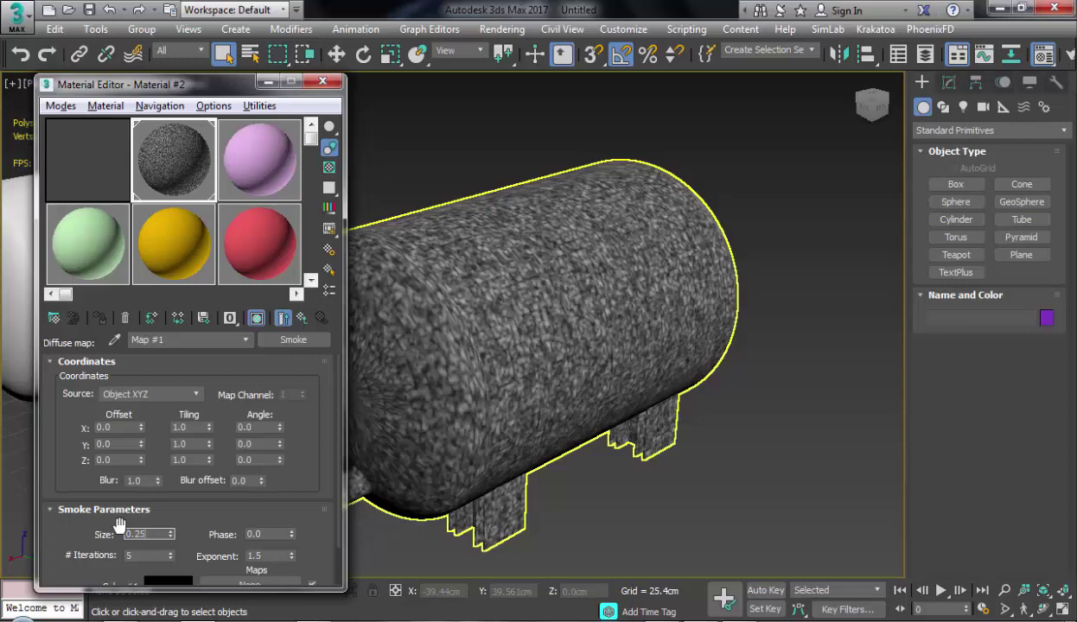
key("Return")
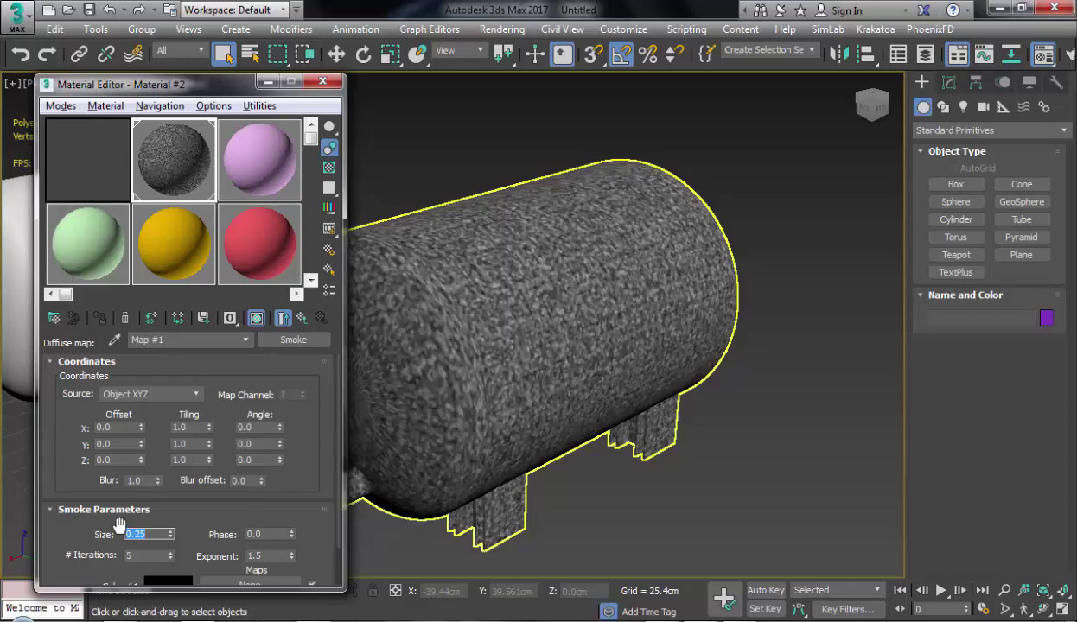
scroll(619, 303, "up", 4)
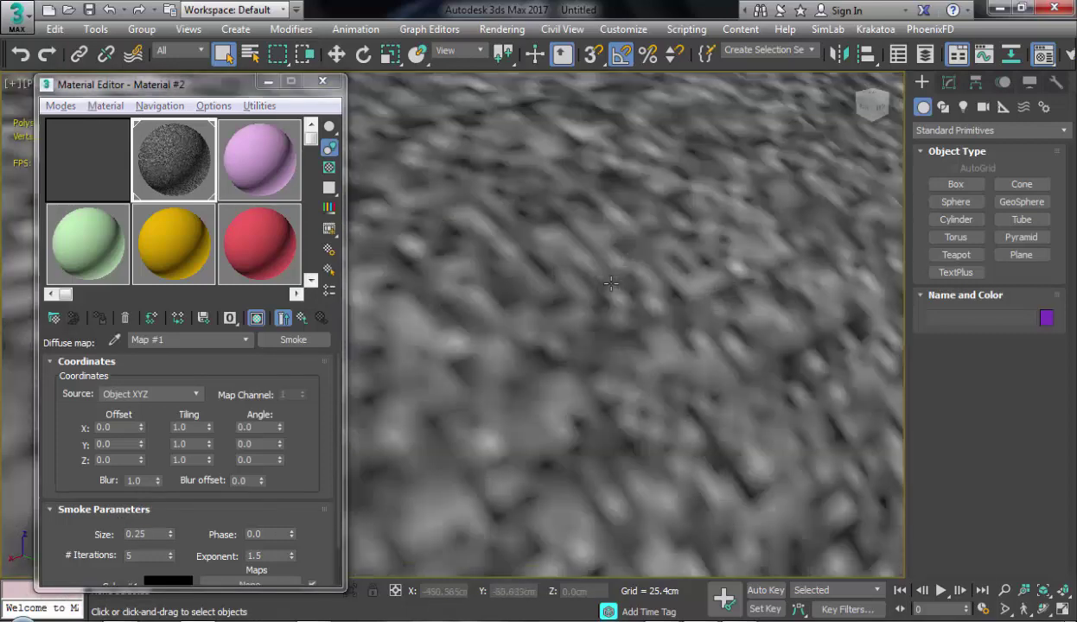
scroll(619, 303, "down", 8)
middle_click_drag(557, 314, 657, 346, "alt")
scroll(525, 352, "up", 5)
scroll(536, 365, "down", 6)
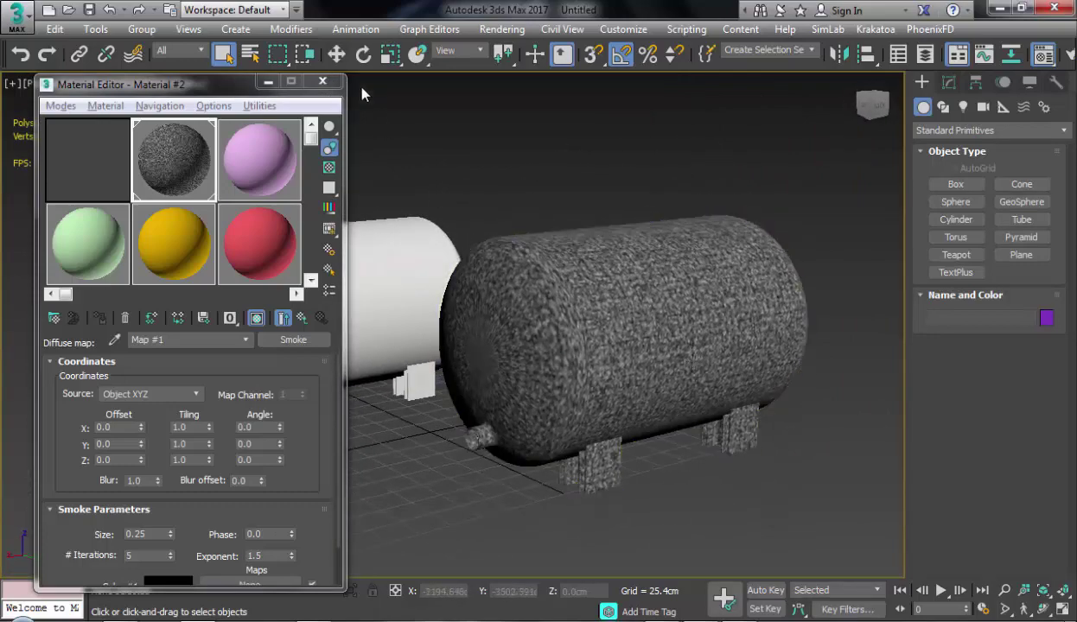
Step: Close the Material Editor and minimize 3ds Max to reveal the Windows desktop
left_click(319, 82)
left_click(999, 8)
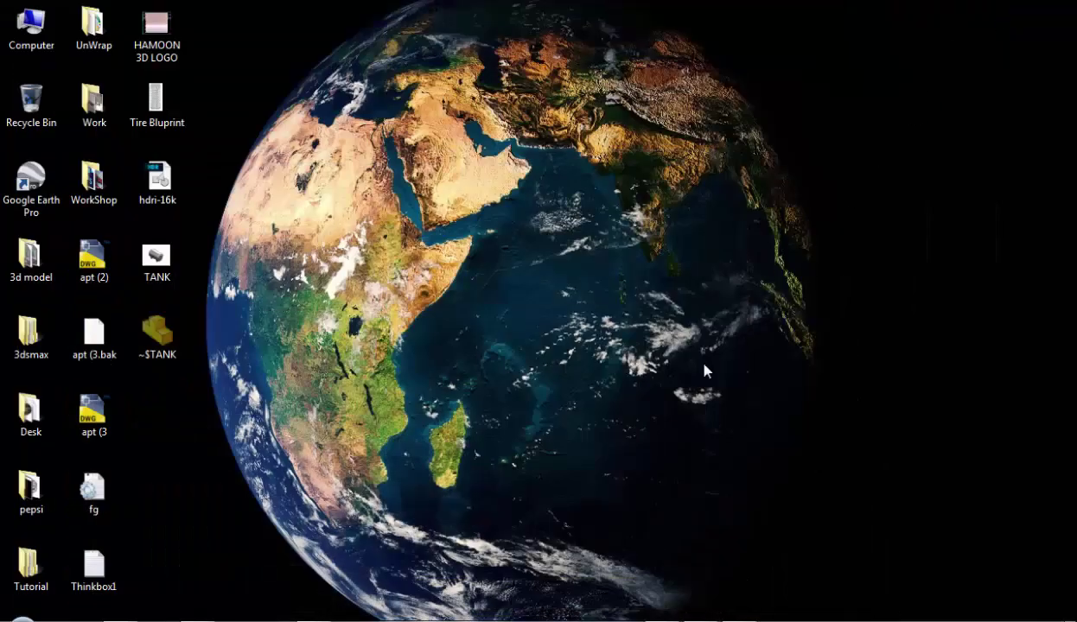